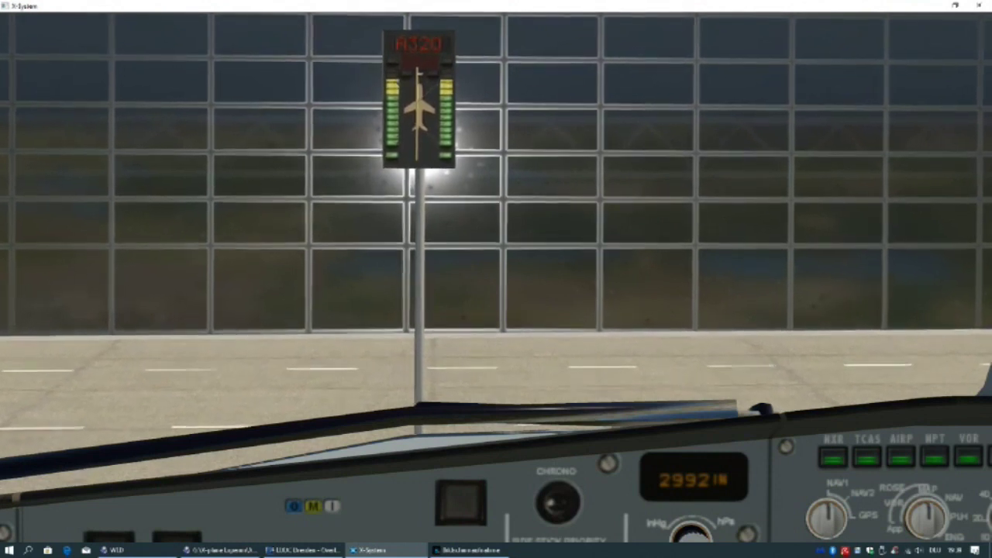
Lower the cockpit view from the Safegate docking sign to the instrument panel.
{"action": "key", "text": "KP_2"}
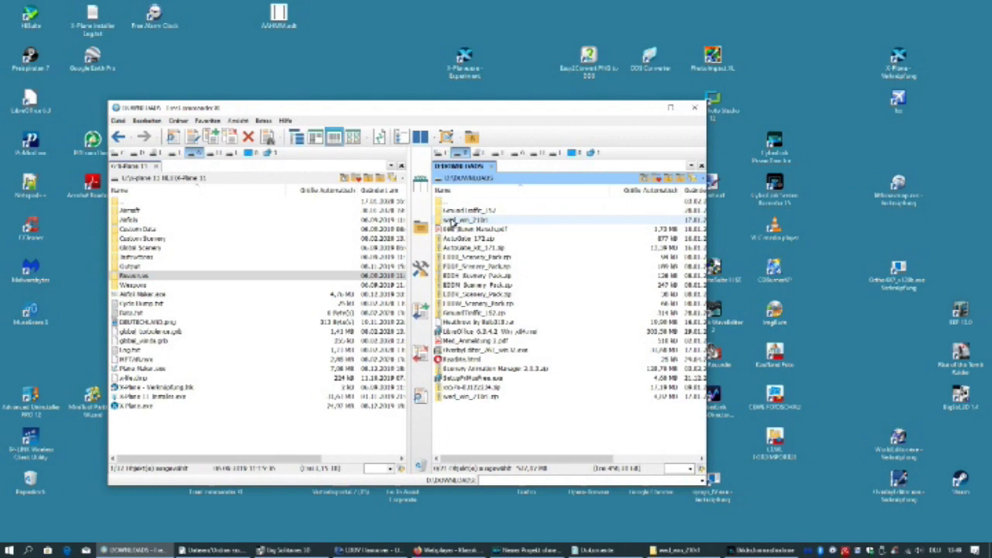
Open the wed_win_210 folder in Downloads and launch WorldEditor.exe.
{"action": "double_click", "coordinate": [450, 219]}
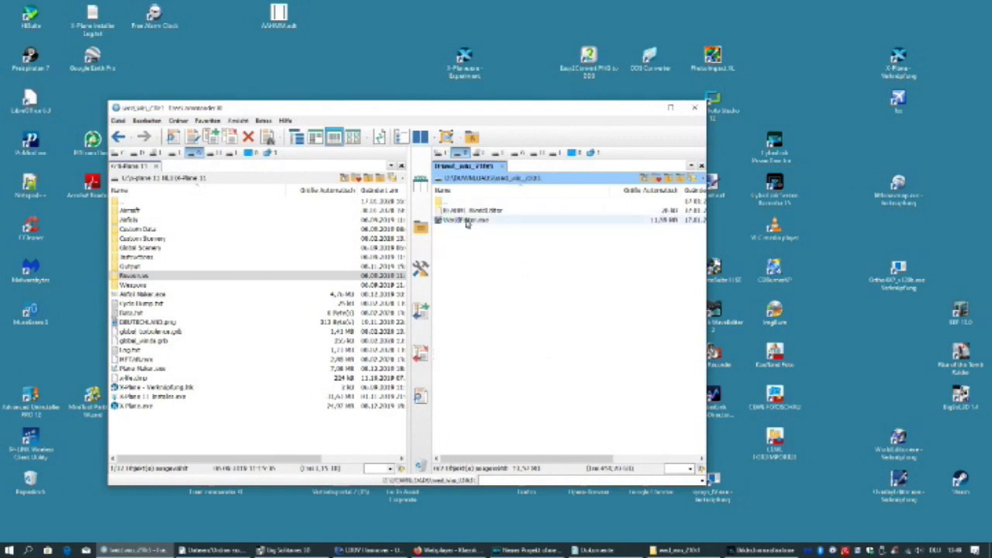
{"action": "left_click", "coordinate": [463, 222]}
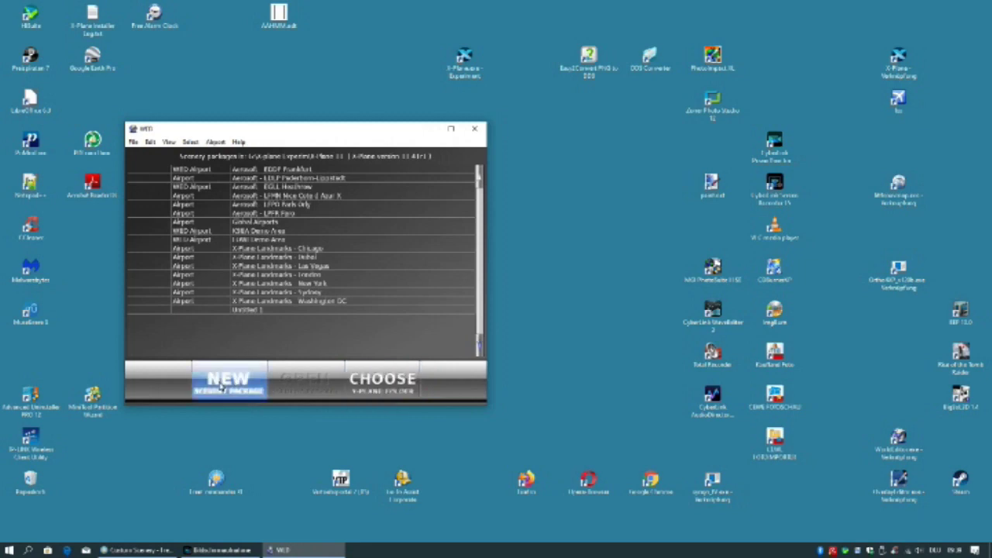
Create a new scenery package, rename it EDDC Dresden, and open it.
{"action": "left_click", "coordinate": [222, 388]}
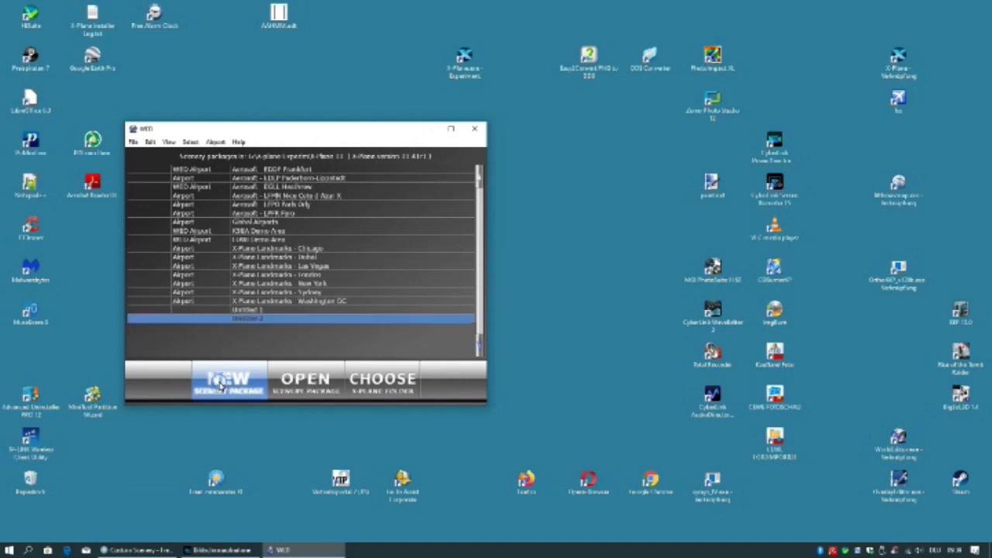
{"action": "left_click", "coordinate": [249, 319]}
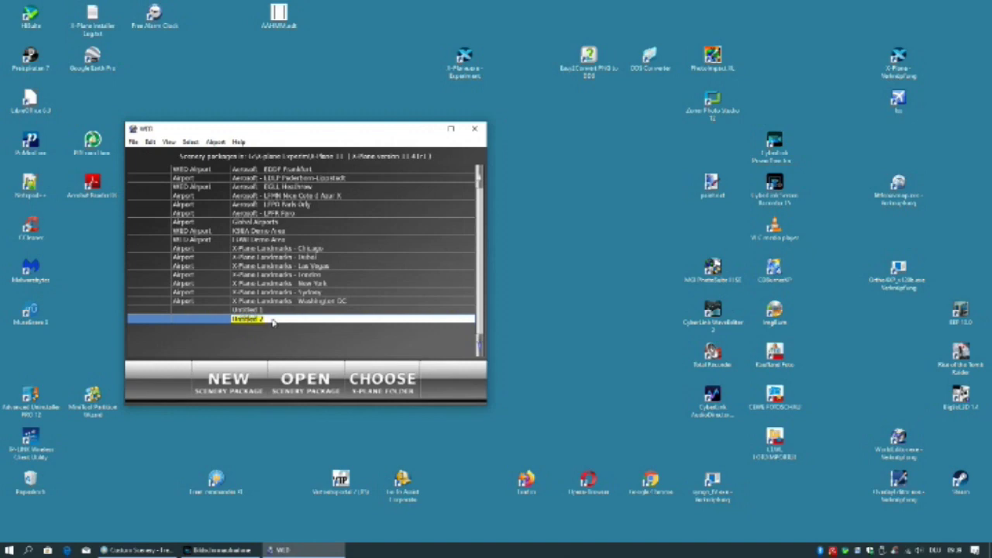
{"action": "type", "text": "L"}
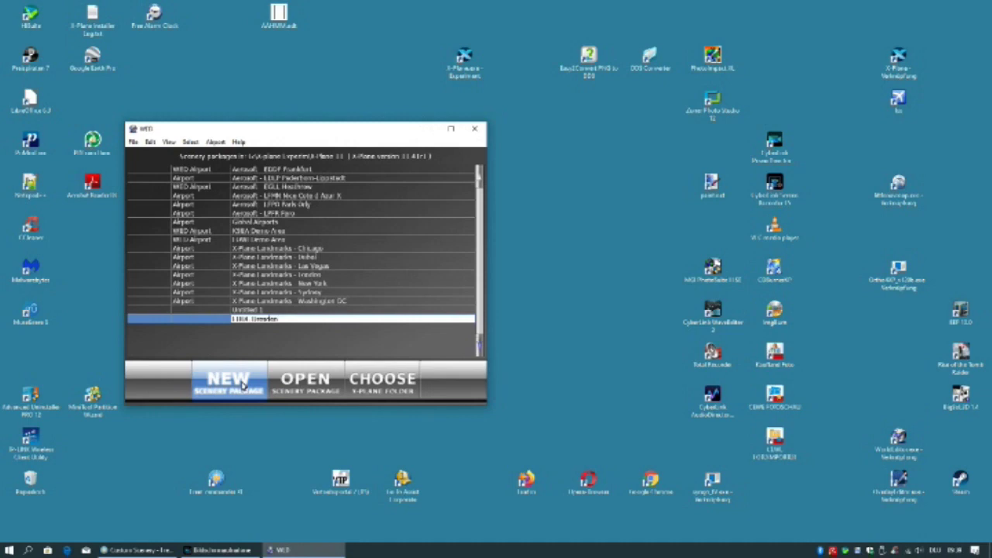
{"action": "left_click", "coordinate": [299, 384]}
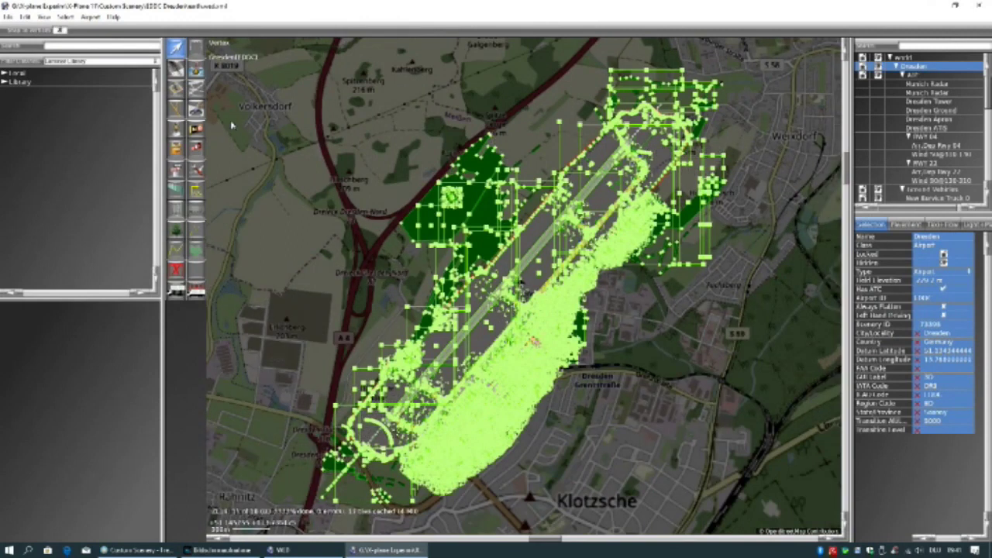
Export the EDDC Dresden scenery pack via File and minimize WED.
{"action": "left_click", "coordinate": [9, 18]}
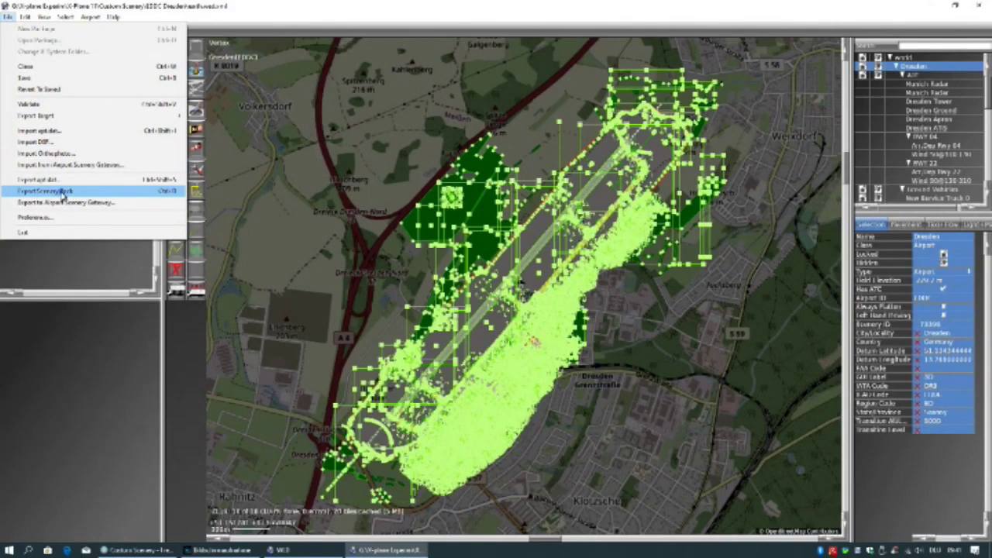
{"action": "left_click", "coordinate": [62, 193]}
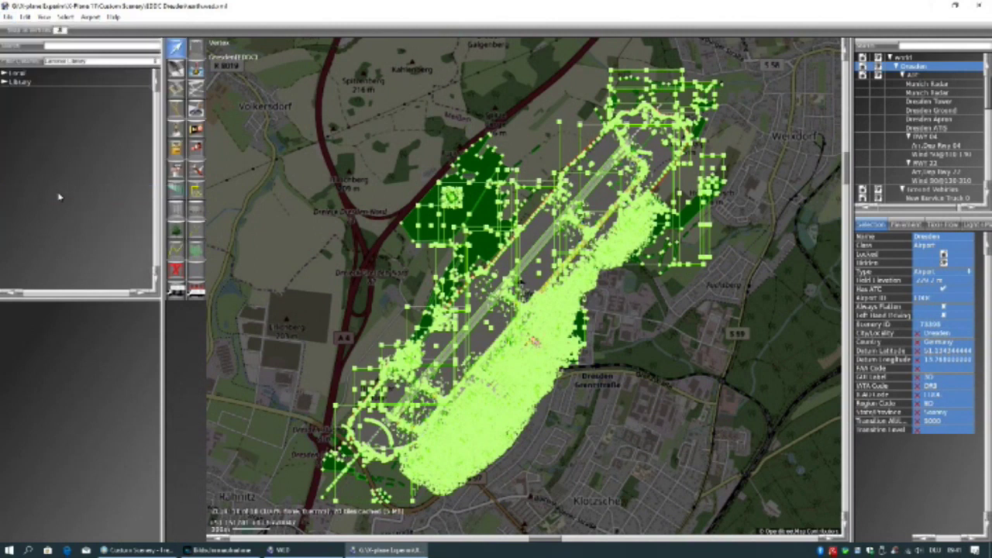
{"action": "left_click", "coordinate": [939, 8]}
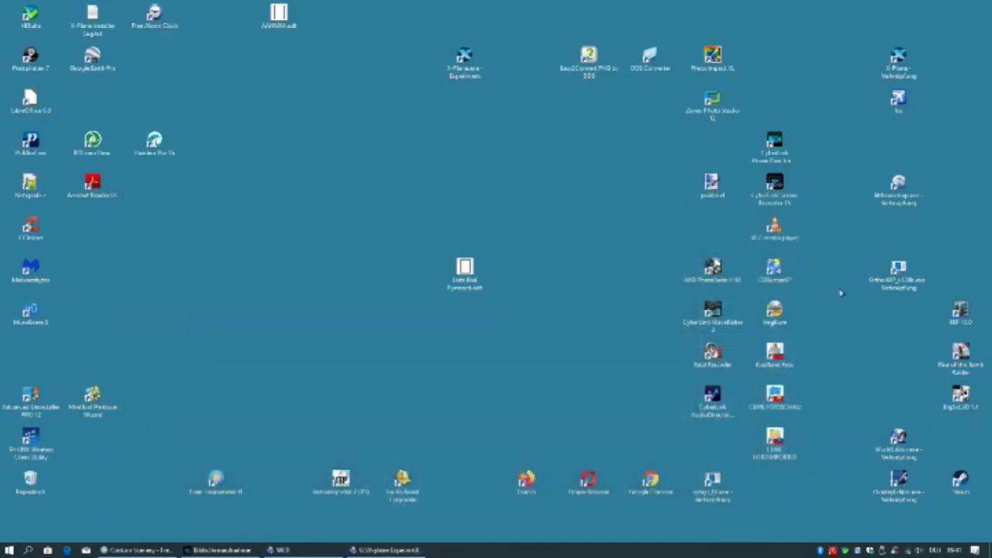
Launch OverlayEditor from the desktop and dismiss the default airport data error.
{"action": "double_click", "coordinate": [899, 483]}
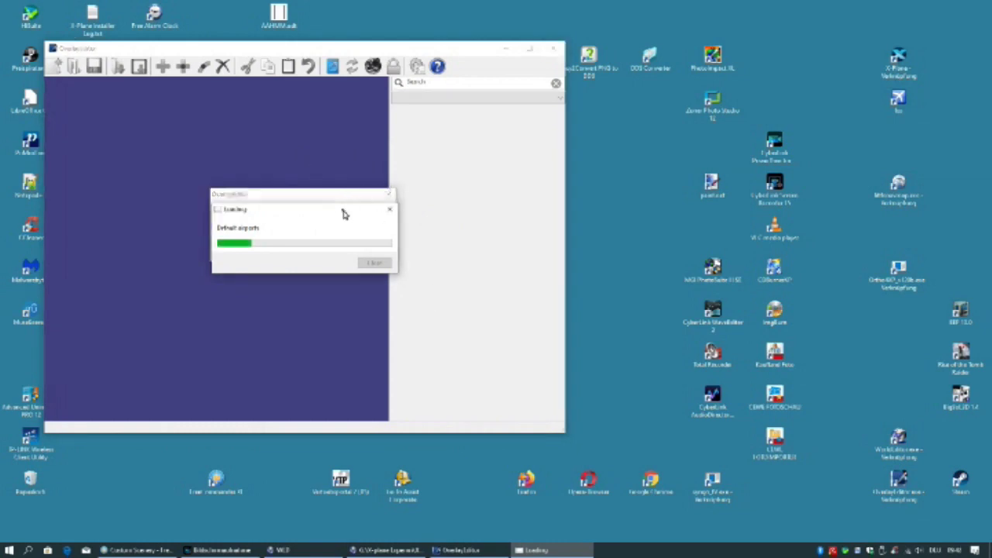
{"action": "left_click_drag", "start_coordinate": [344, 214], "coordinate": [433, 249]}
{"action": "left_click", "coordinate": [388, 194]}
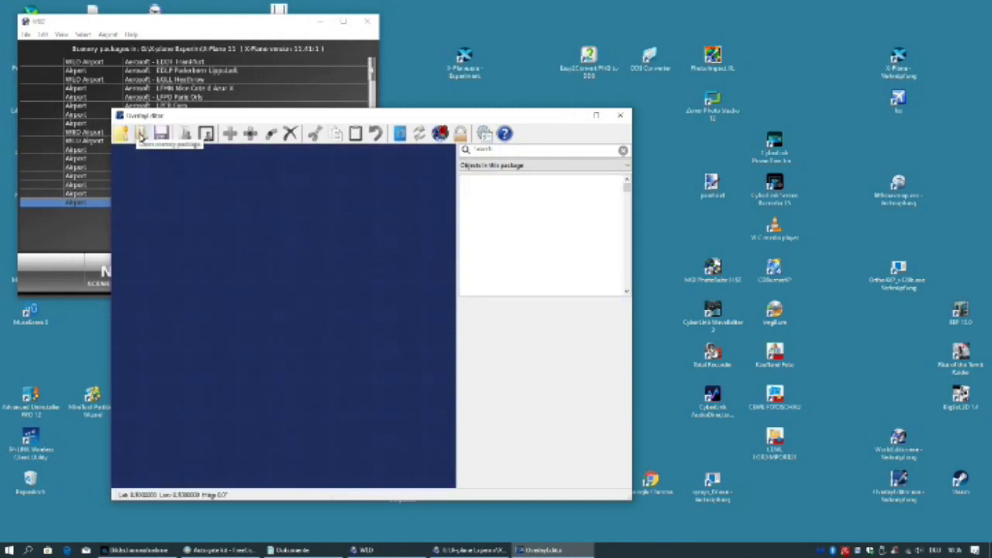
Open the EDDC Dresden scenery package from the package list.
{"action": "left_click", "coordinate": [141, 134]}
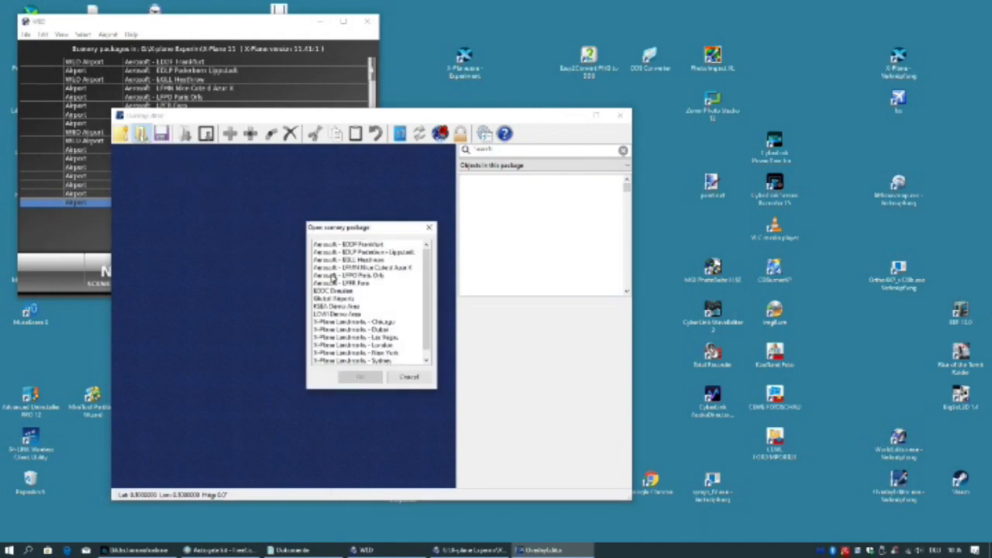
{"action": "left_click", "coordinate": [338, 292]}
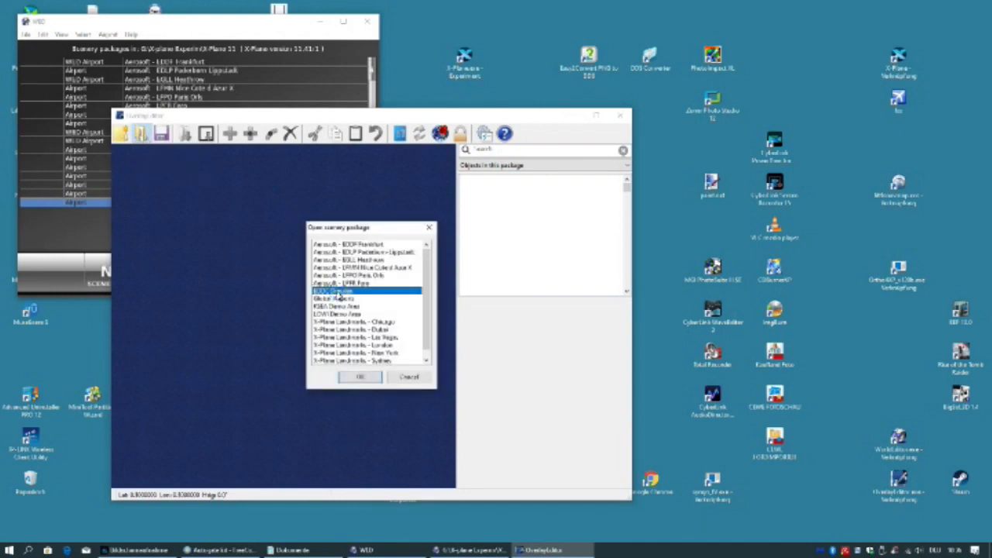
{"action": "left_click", "coordinate": [360, 379]}
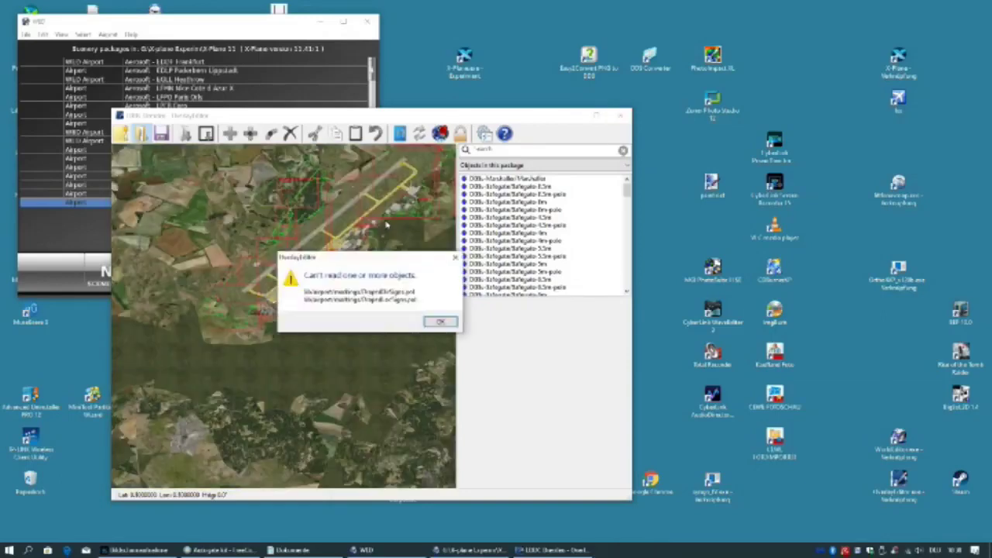
Dismiss the 'Can't read one or more objects' warning for EDDC Dresden.
{"action": "left_click", "coordinate": [440, 321]}
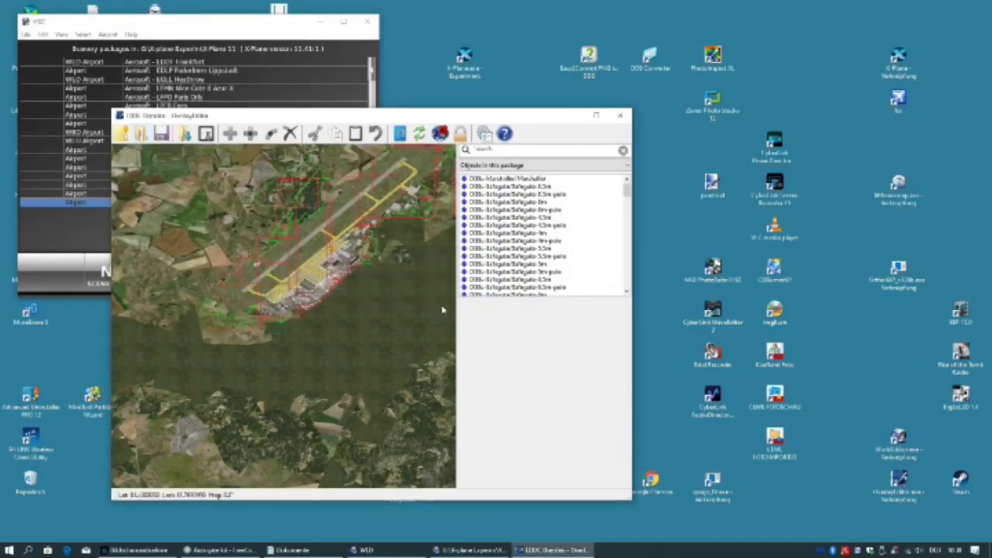
Maximize the OverlayEditor window and zoom in over the Dresden apron.
{"action": "left_click", "coordinate": [598, 118]}
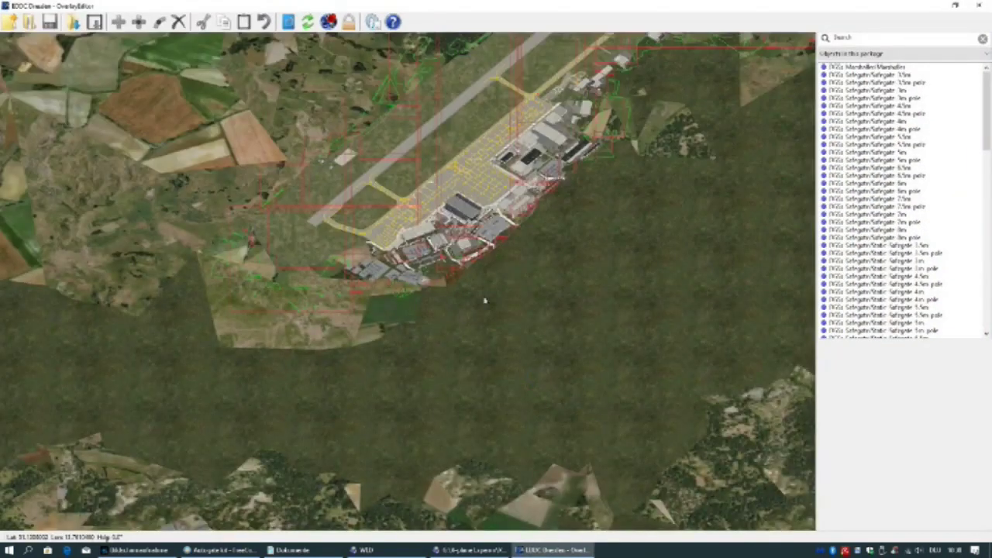
{"action": "scroll", "coordinate": [504, 263], "scroll_direction": "up", "scroll_amount": 2}
{"action": "scroll", "coordinate": [504, 262], "scroll_direction": "up", "scroll_amount": 3}
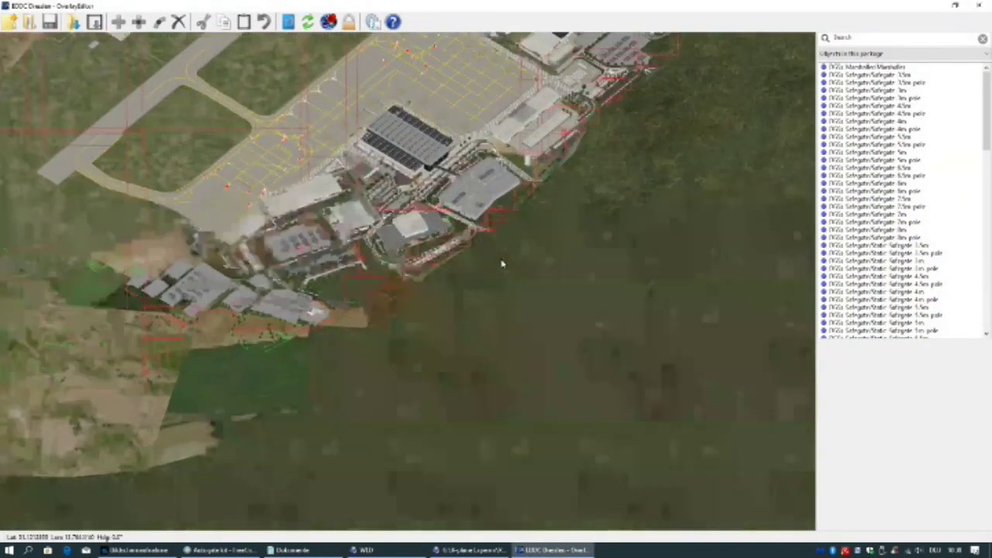
{"action": "scroll", "coordinate": [500, 273], "scroll_direction": "up", "scroll_amount": 2}
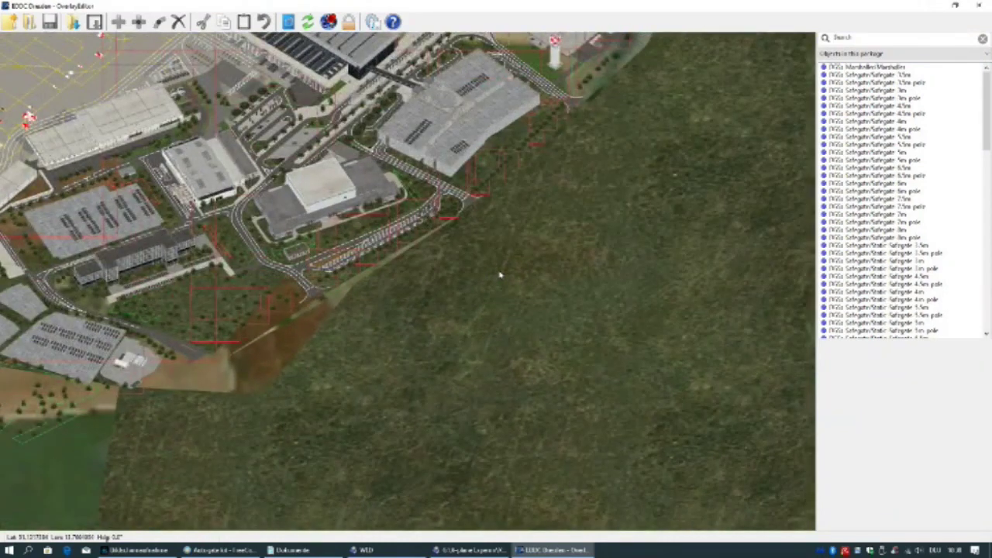
{"action": "key", "text": "Up"}
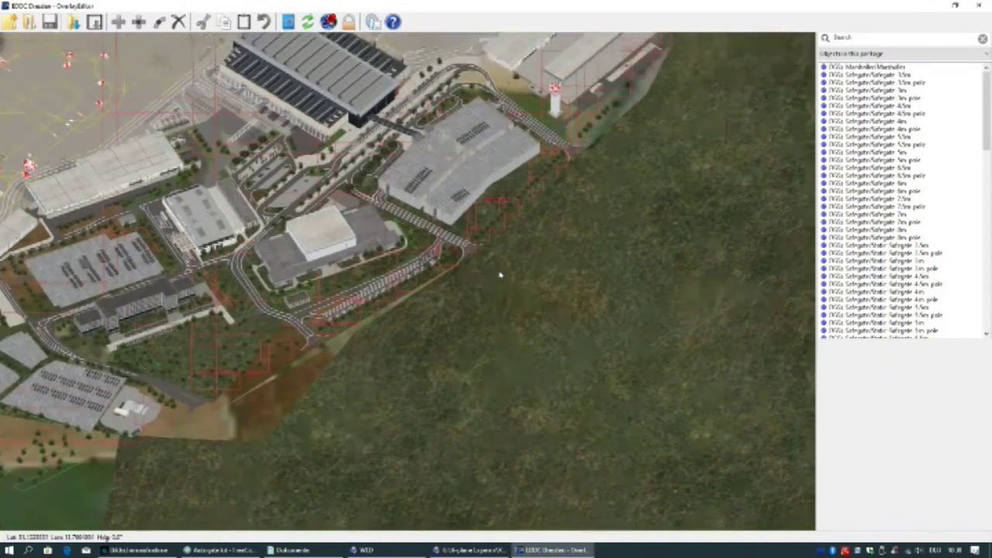
{"action": "key", "text": "Up"}
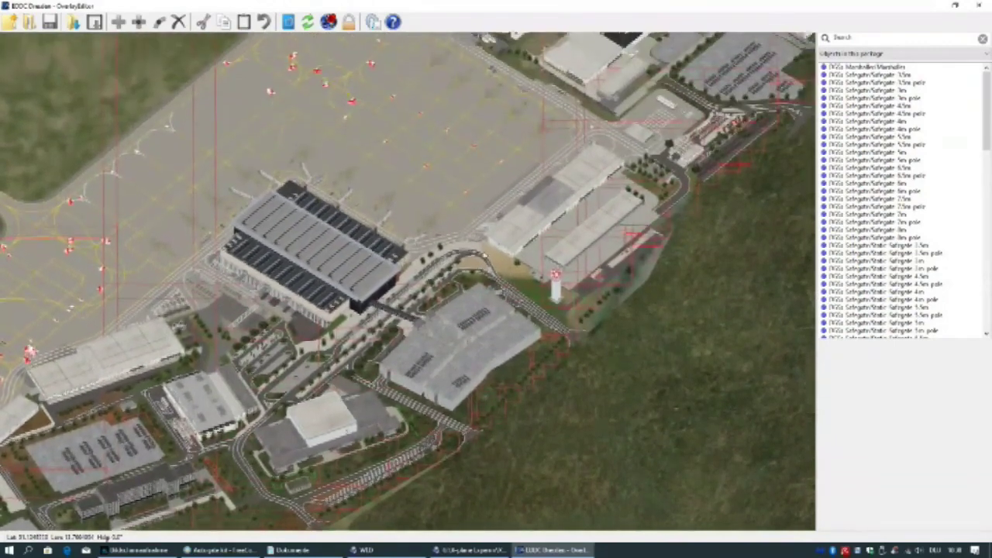
{"action": "scroll", "coordinate": [219, 312], "scroll_direction": "up", "scroll_amount": 2}
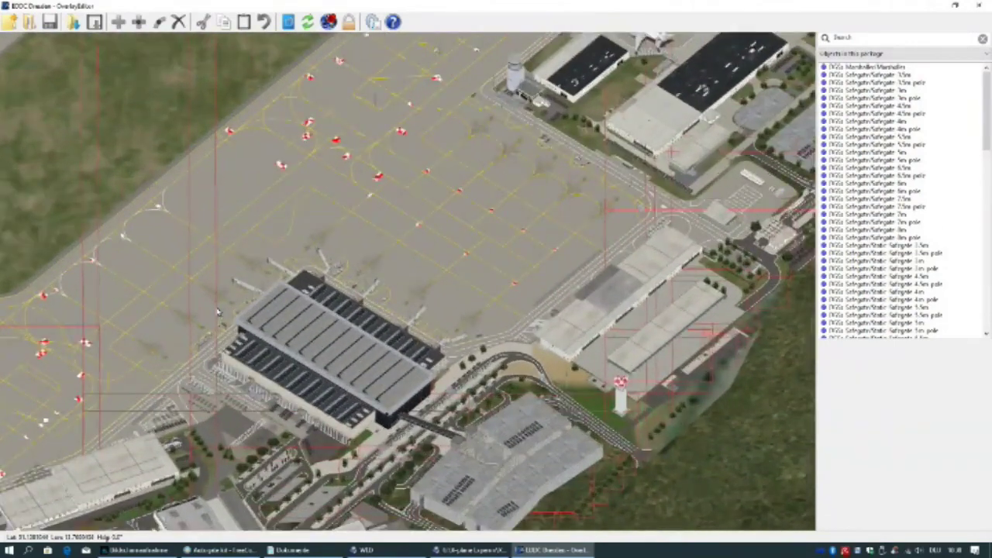
{"action": "scroll", "coordinate": [219, 311], "scroll_direction": "up", "scroll_amount": 3}
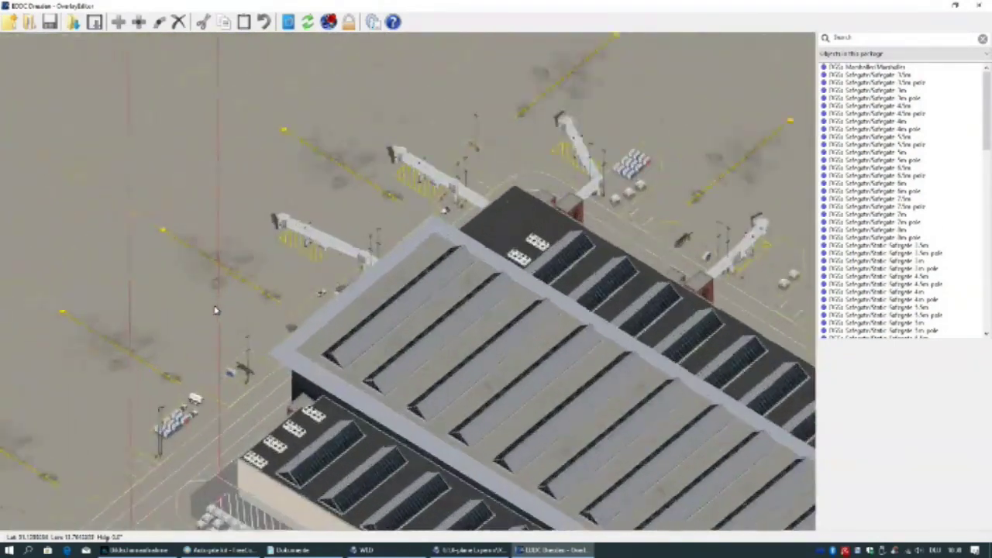
{"action": "key", "text": "Left"}
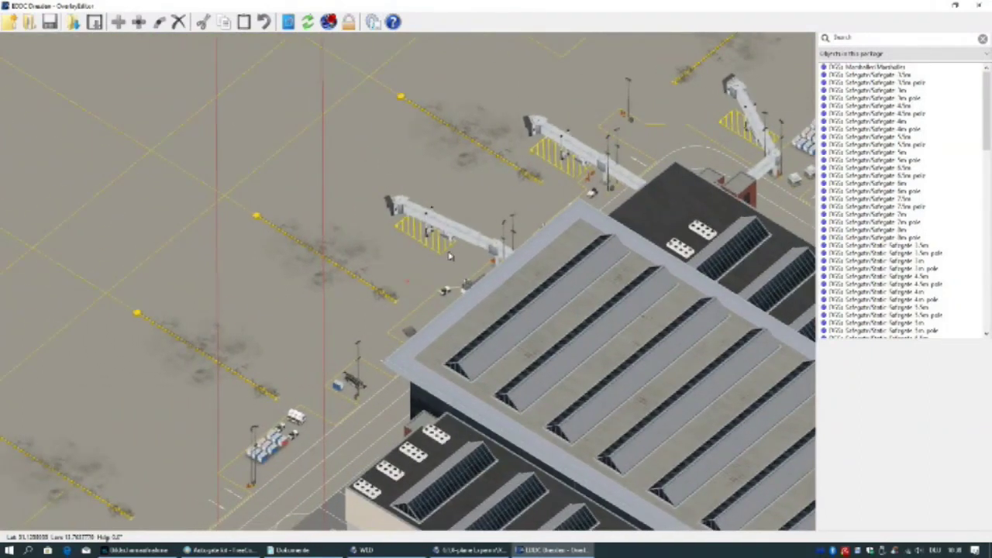
{"action": "scroll", "coordinate": [450, 258], "scroll_direction": "up", "scroll_amount": 2}
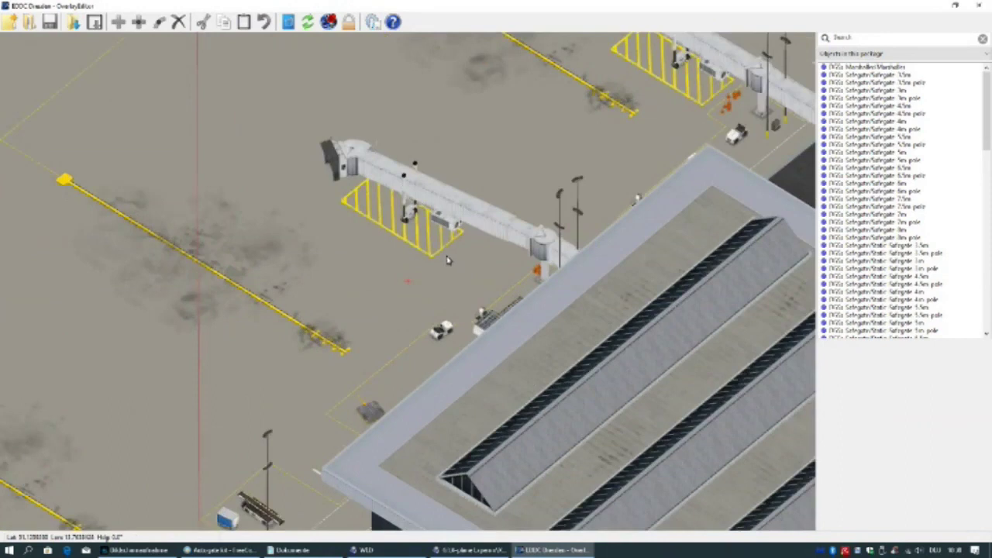
Tilt and turn the 3D camera to face the terminal's jetway.
{"action": "key", "text": "Page_Down"}
{"action": "key", "text": "Page_Down"}
{"action": "key", "text": "Page_Down"}
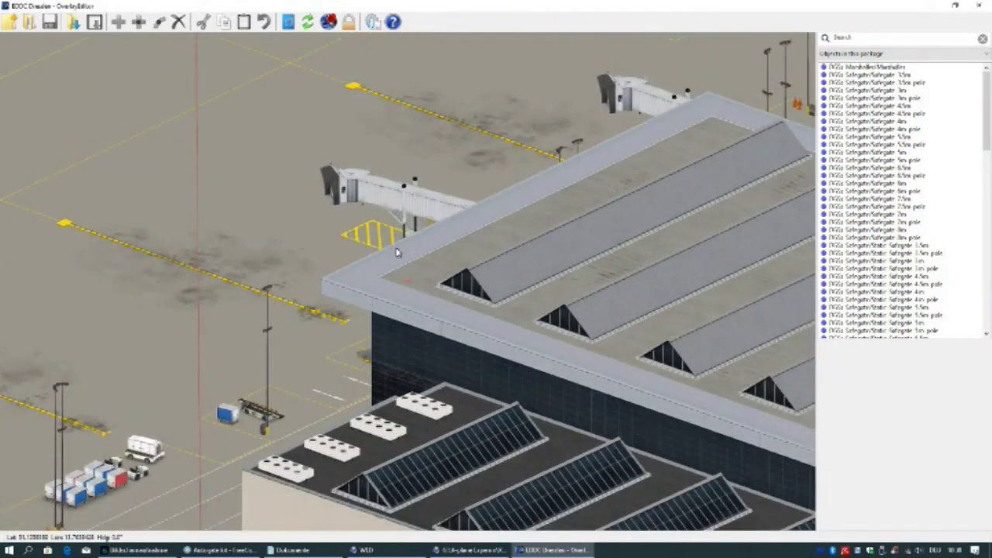
{"action": "key", "text": "Left"}
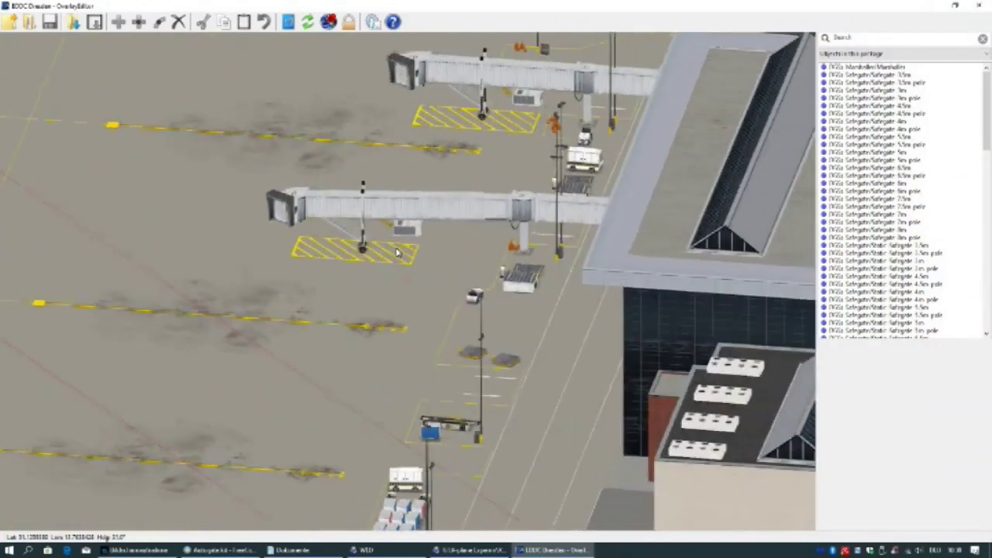
{"action": "key", "text": "Left"}
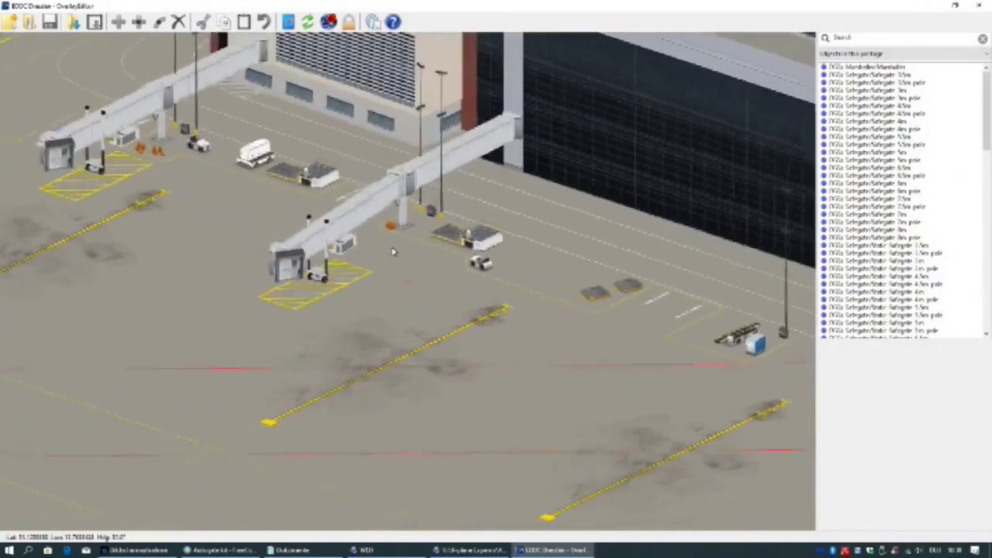
{"action": "key", "text": "Left"}
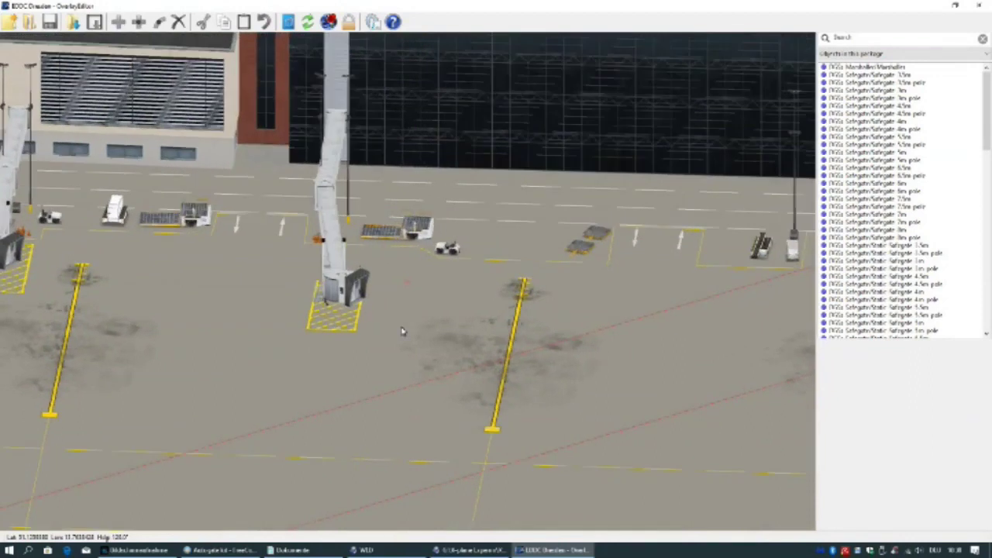
{"action": "key", "text": "Left"}
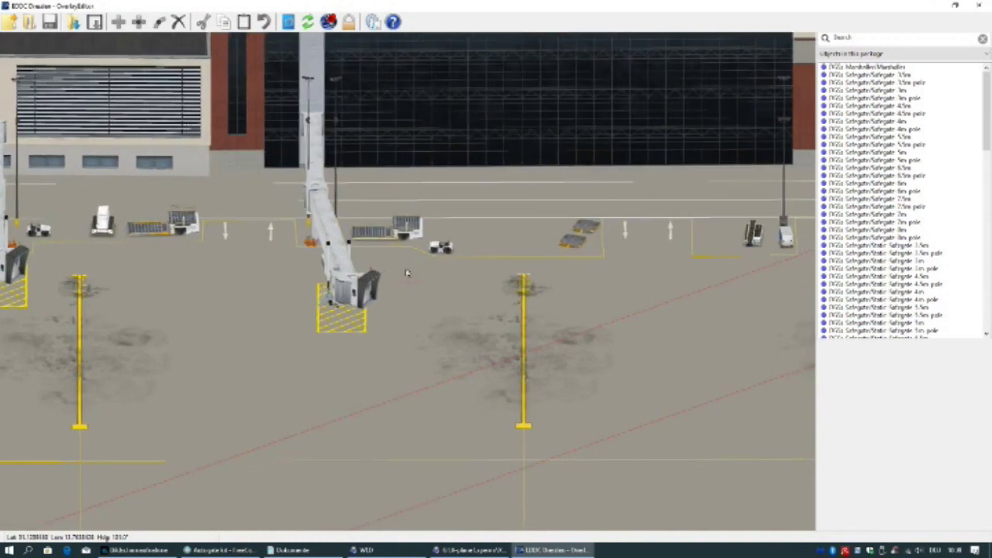
{"action": "key", "text": "Right"}
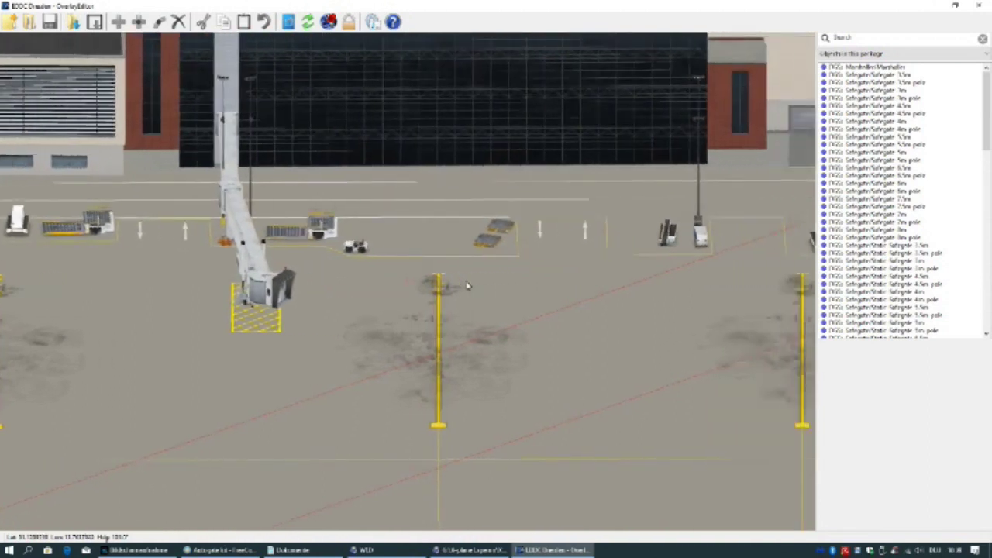
{"action": "key", "text": "Right"}
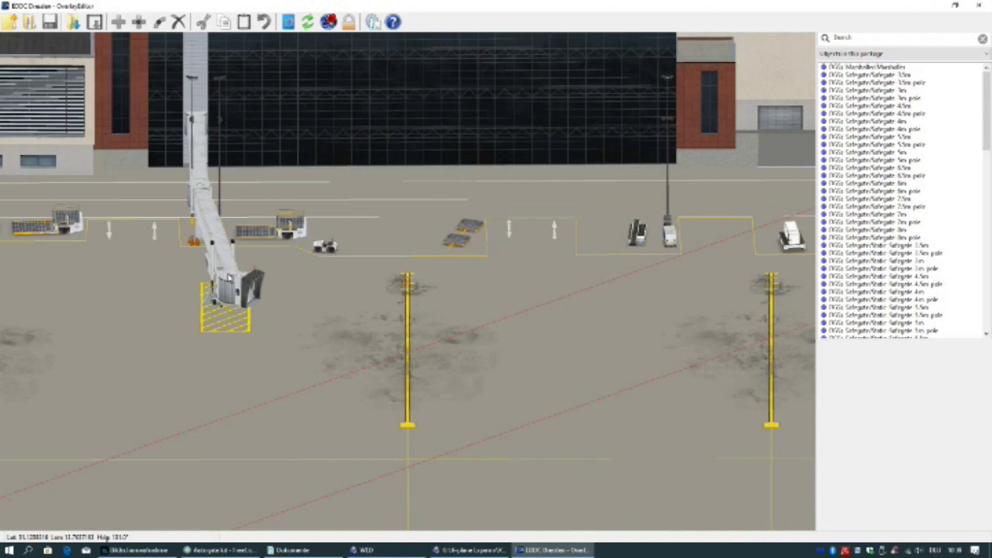
Delete the old angled jetway standing on the hatched stand marking.
{"action": "left_click", "coordinate": [229, 277]}
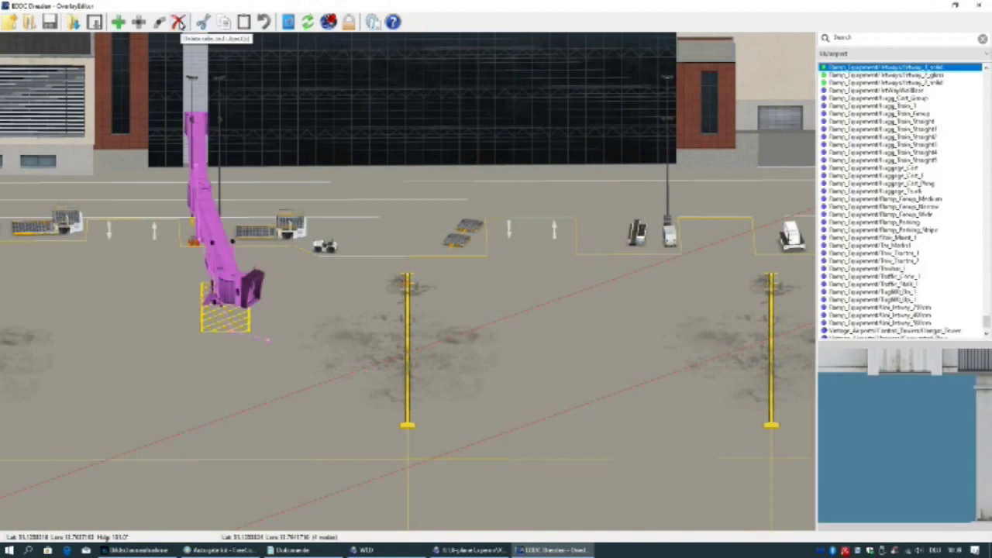
{"action": "left_click", "coordinate": [179, 22]}
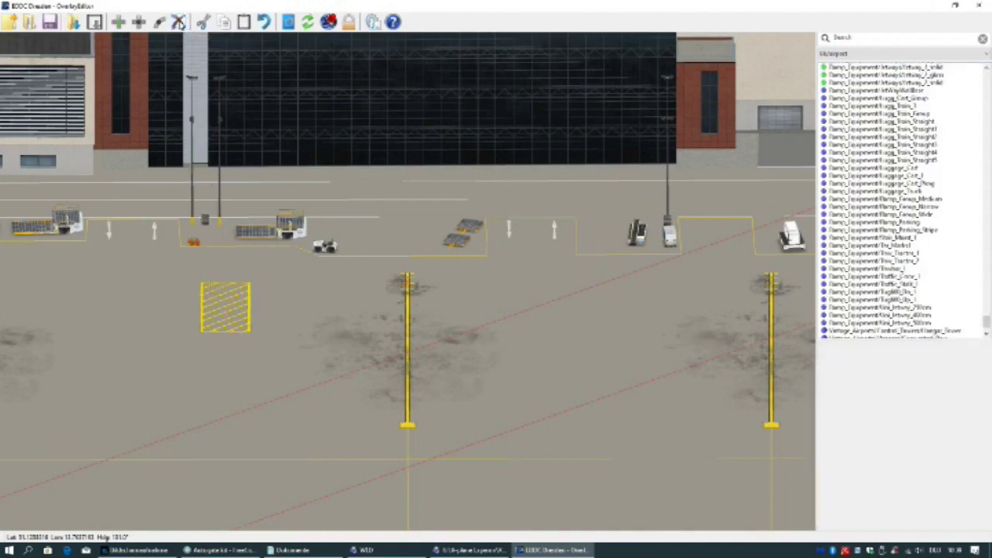
Search the library for 'jetw' and select the AutoGate short 14m steel jetway.
{"action": "left_click", "coordinate": [866, 40]}
{"action": "type", "text": "j"}
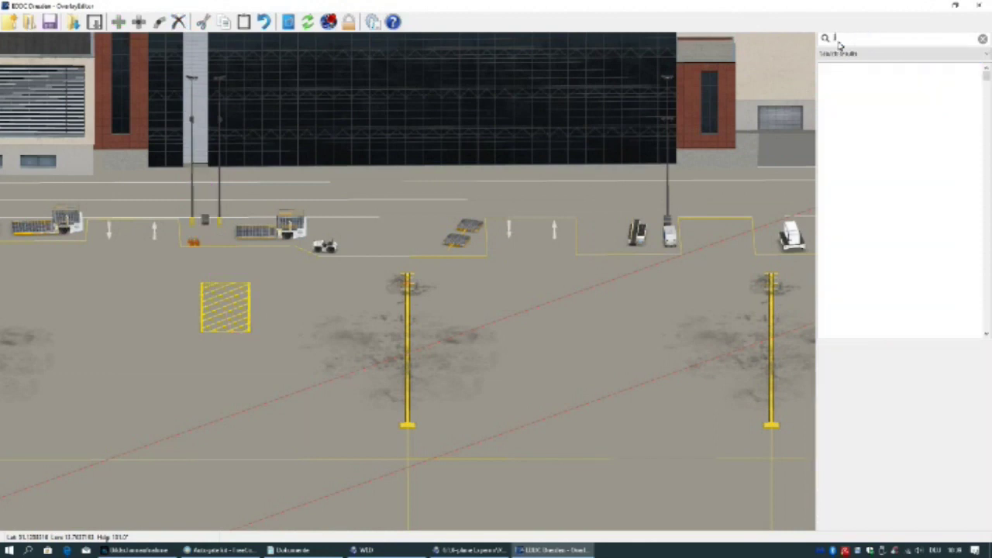
{"action": "type", "text": "etw"}
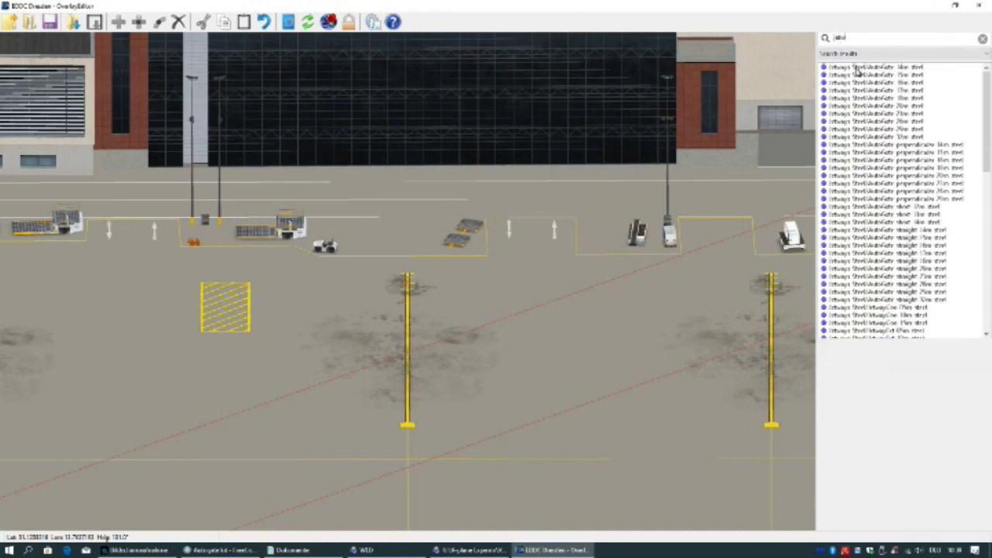
{"action": "left_click", "coordinate": [857, 69]}
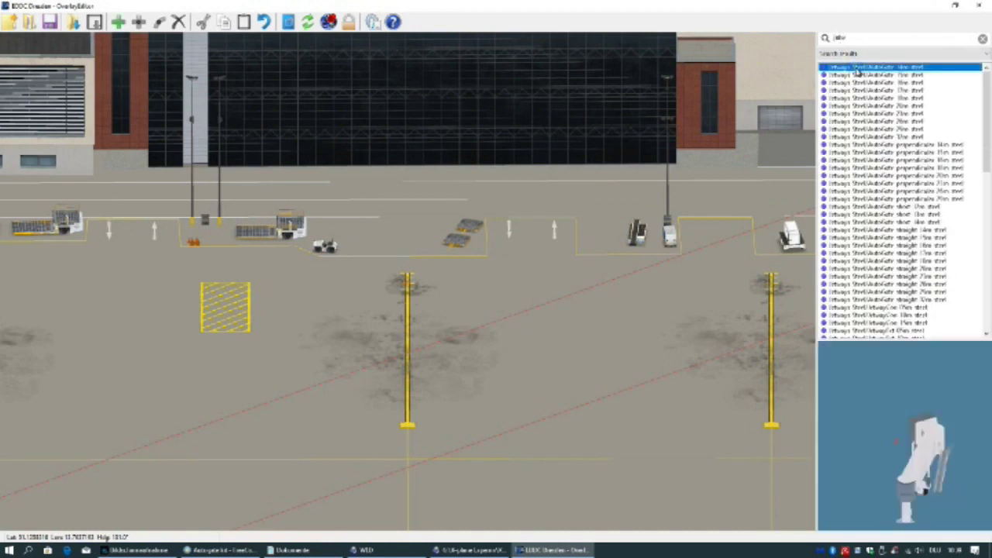
{"action": "left_click", "coordinate": [898, 209]}
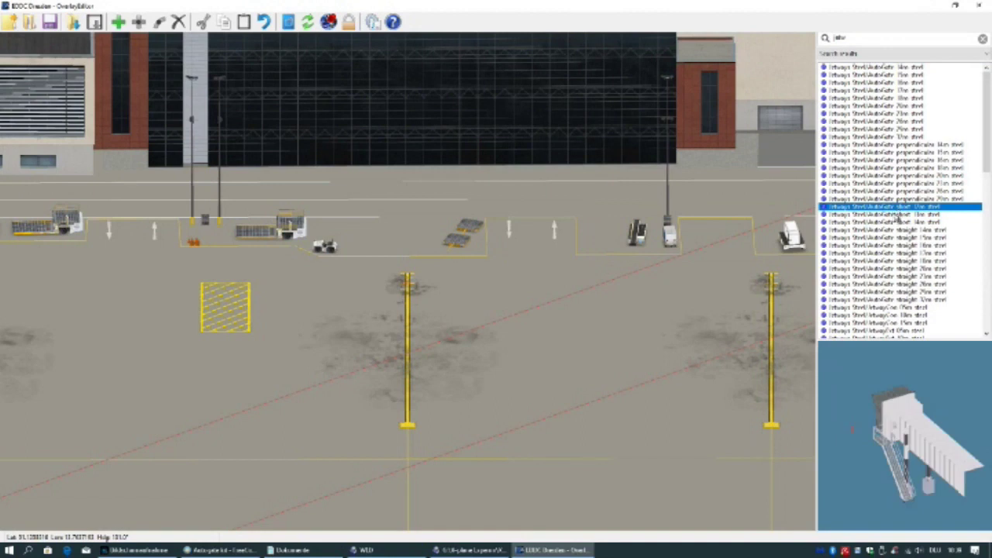
{"action": "left_click", "coordinate": [893, 246]}
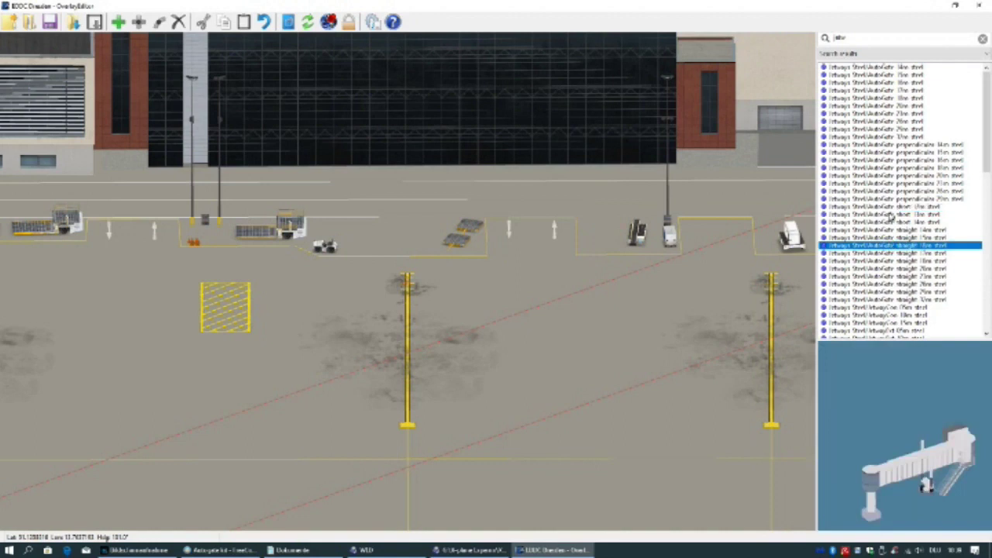
{"action": "left_click", "coordinate": [887, 224]}
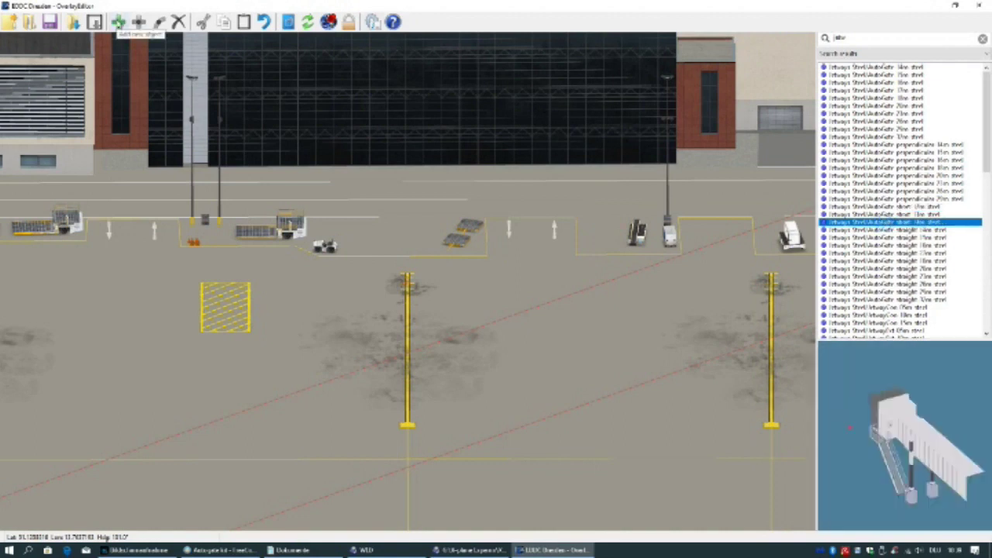
Place the short 14m steel jetway beside the terminal and orbit to inspect it.
{"action": "left_click", "coordinate": [118, 22]}
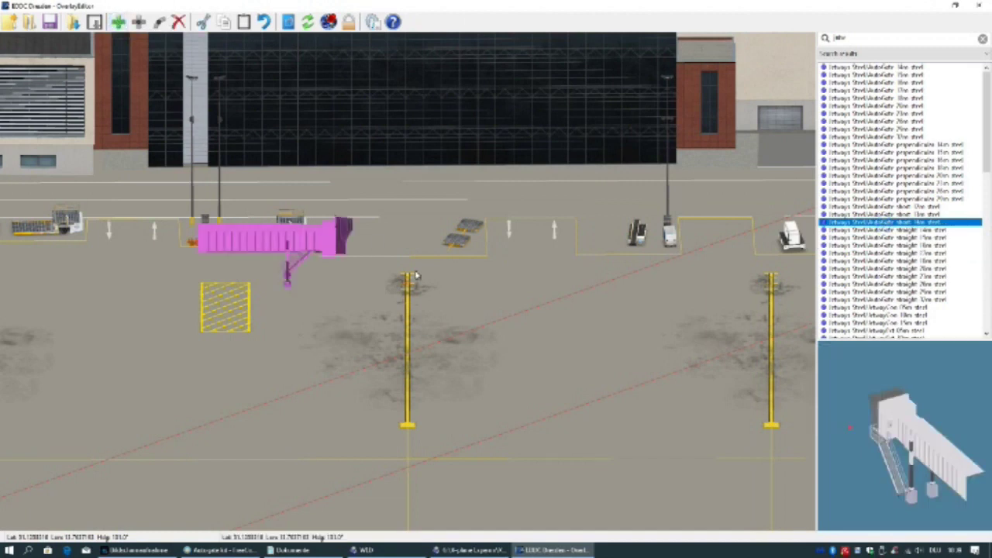
{"action": "key", "text": "Right"}
{"action": "key", "text": "Right"}
{"action": "key", "text": "Right"}
{"action": "key", "text": "Right"}
{"action": "key", "text": "Right"}
{"action": "key", "text": "Right"}
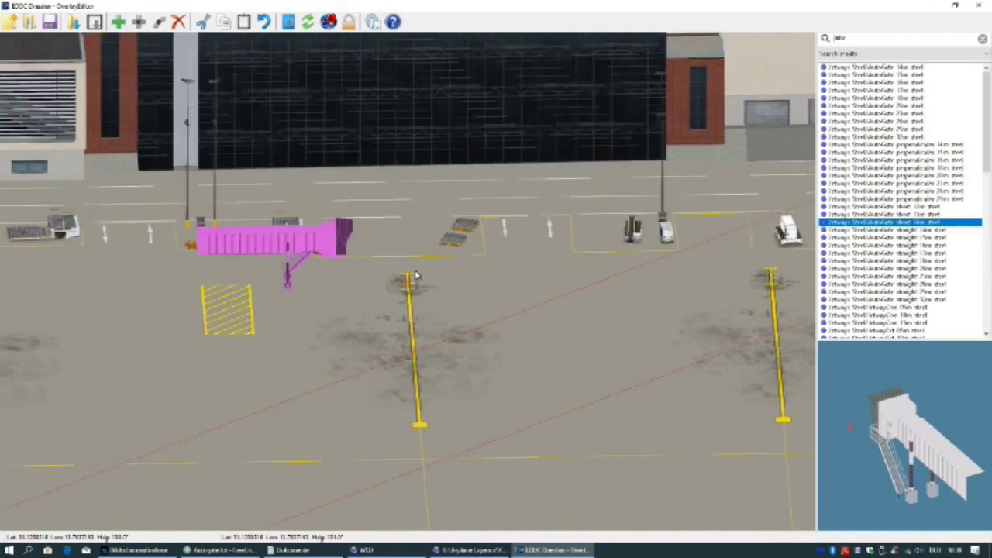
{"action": "key", "text": "Right"}
{"action": "key", "text": "Right"}
{"action": "key", "text": "Right"}
{"action": "key", "text": "Right"}
{"action": "key", "text": "Right"}
{"action": "key", "text": "Right"}
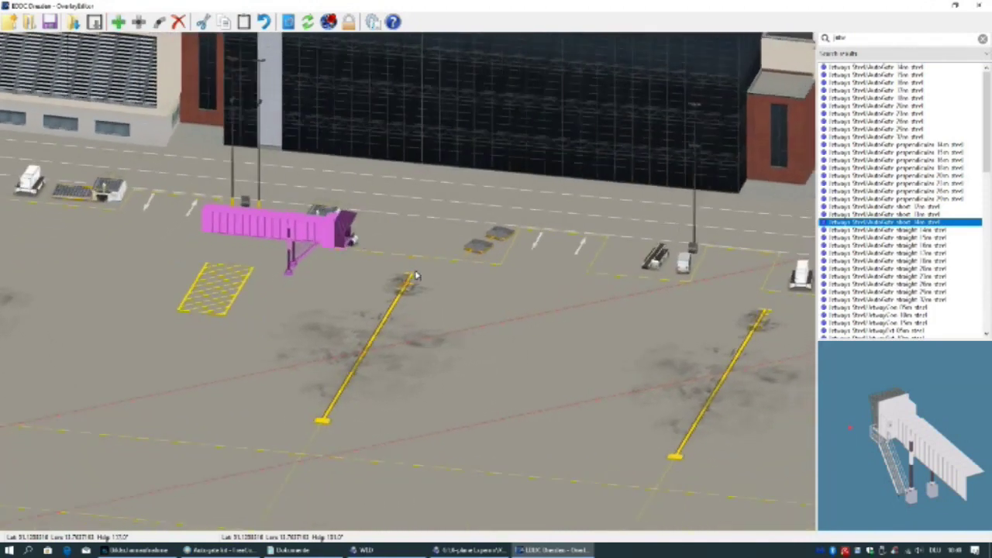
{"action": "key", "text": "Right"}
{"action": "key", "text": "Right"}
{"action": "key", "text": "Right"}
{"action": "key", "text": "Right"}
{"action": "key", "text": "Right"}
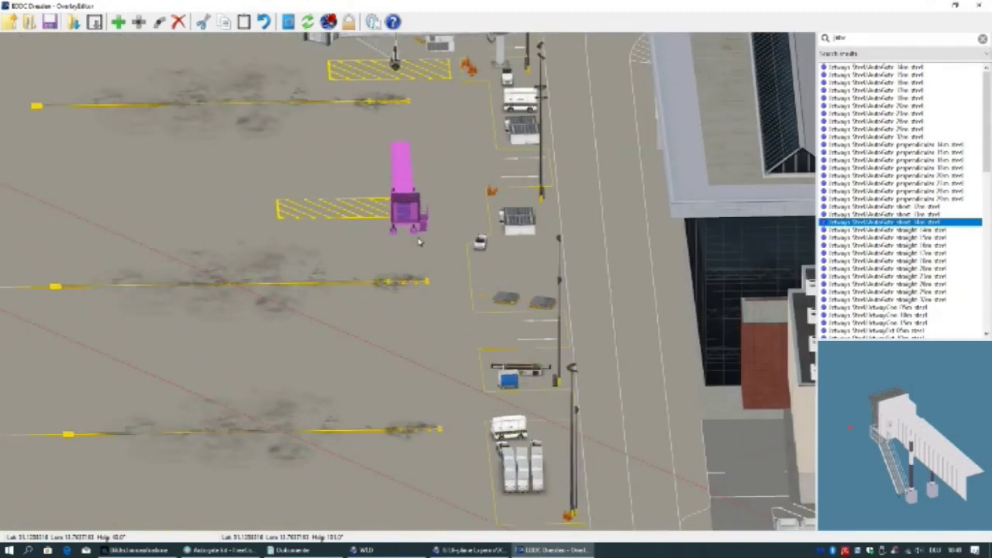
{"action": "key", "text": "Down"}
{"action": "key", "text": "Down"}
{"action": "key", "text": "Right"}
{"action": "key", "text": "Right"}
{"action": "key", "text": "Right"}
{"action": "key", "text": "Right"}
{"action": "key", "text": "Right"}
{"action": "key", "text": "Right"}
{"action": "key", "text": "Right"}
{"action": "key", "text": "Right"}
{"action": "key", "text": "Right"}
{"action": "key", "text": "Right"}
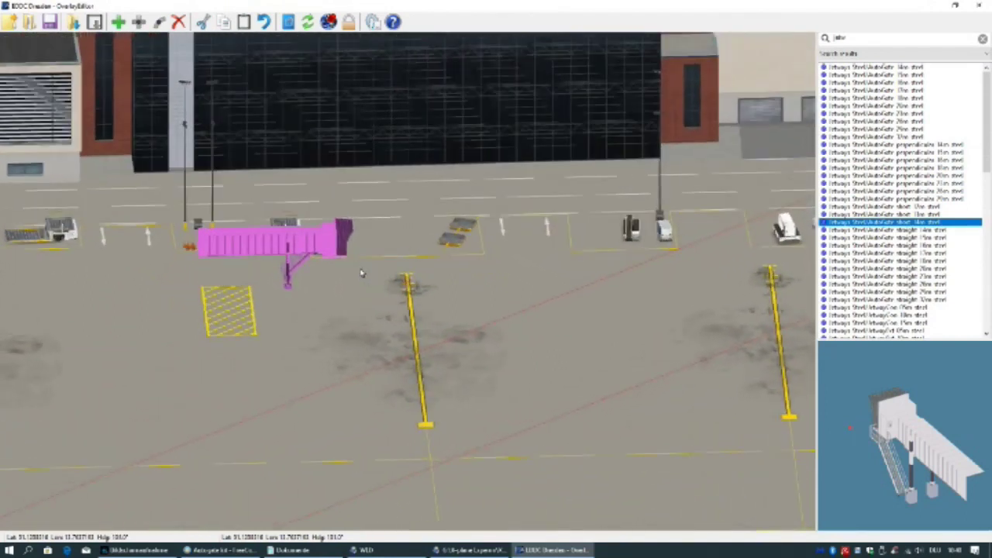
{"action": "key", "text": "Right"}
{"action": "key", "text": "Right"}
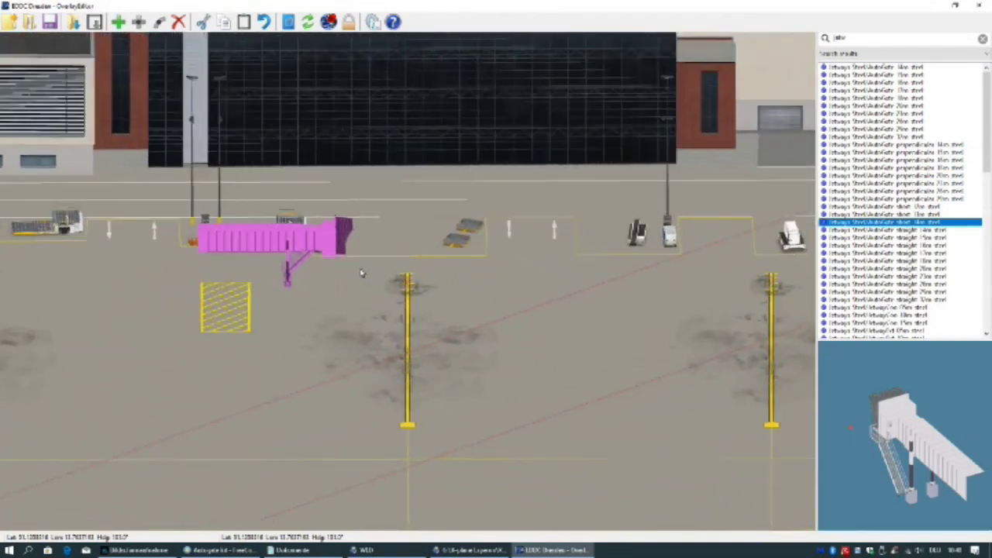
Nudge and rotate the hatched marking flat and slightly north, beneath the jetway support leg.
{"action": "left_click", "coordinate": [228, 317]}
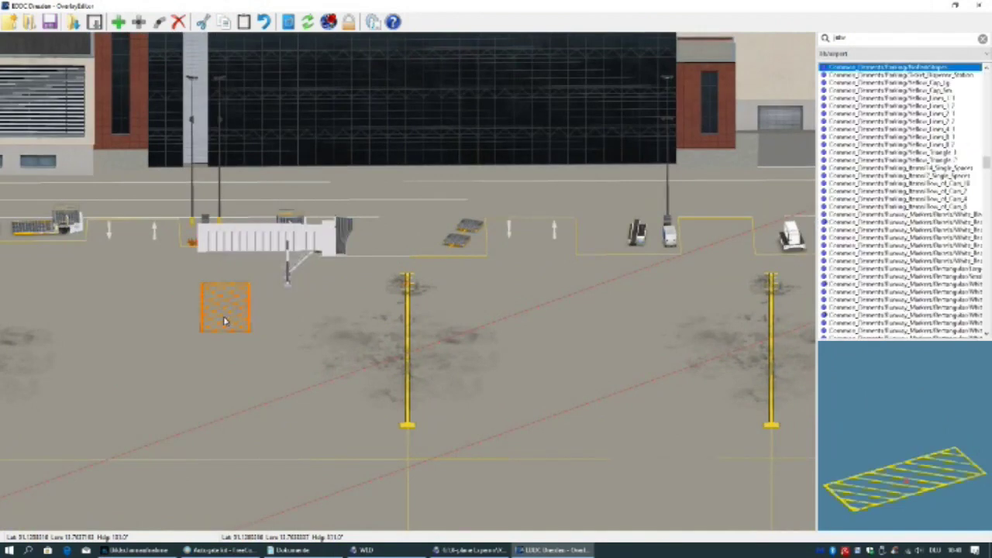
{"action": "key", "text": "Right"}
{"action": "key", "text": "Right"}
{"action": "key", "text": "ctrl+Right"}
{"action": "key", "text": "ctrl+Right"}
{"action": "key", "text": "Right"}
{"action": "key", "text": "Right"}
{"action": "key", "text": "Right"}
{"action": "key", "text": "ctrl+Right"}
{"action": "key", "text": "ctrl+Right"}
{"action": "key", "text": "ctrl+Right"}
{"action": "key", "text": "ctrl+Right"}
{"action": "key", "text": "Right"}
{"action": "key", "text": "Right"}
{"action": "key", "text": "Left"}
{"action": "key", "text": "Left"}
{"action": "key", "text": "Left"}
{"action": "key", "text": "Left"}
{"action": "key", "text": "Left"}
{"action": "key", "text": "Up"}
{"action": "key", "text": "Right"}
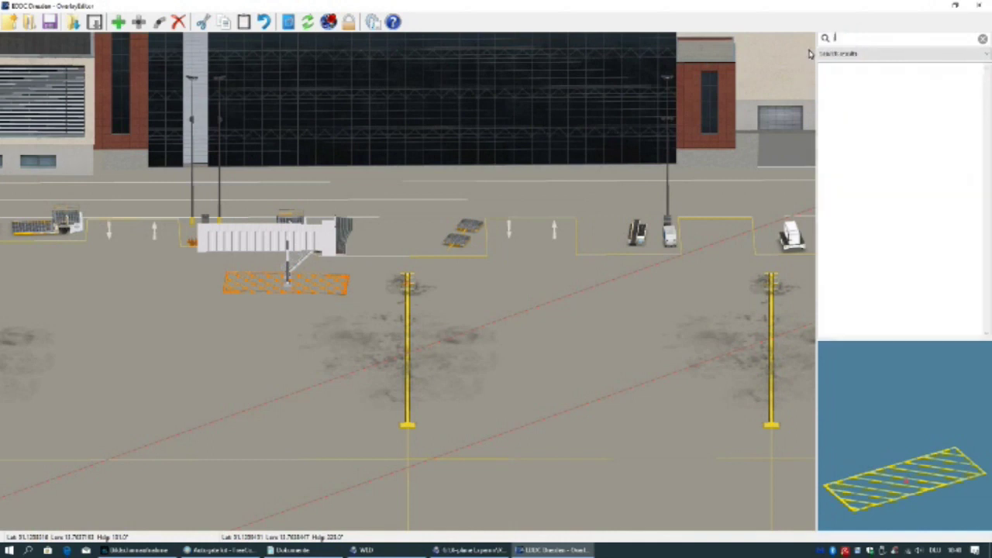
Search 'etw' and place the 17m steel extension jetway on the apron.
{"action": "type", "text": "etw"}
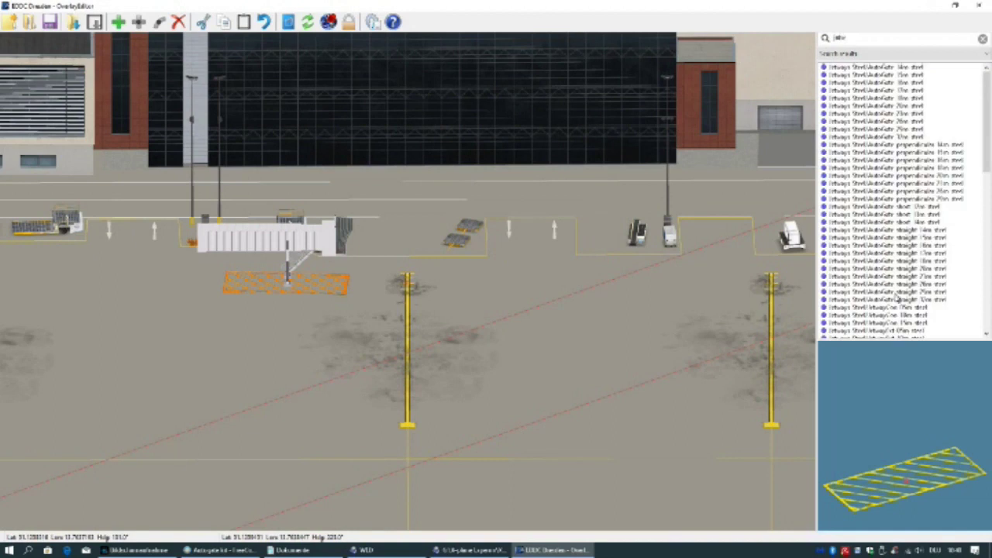
{"action": "scroll", "coordinate": [901, 303], "scroll_direction": "down", "scroll_amount": 3}
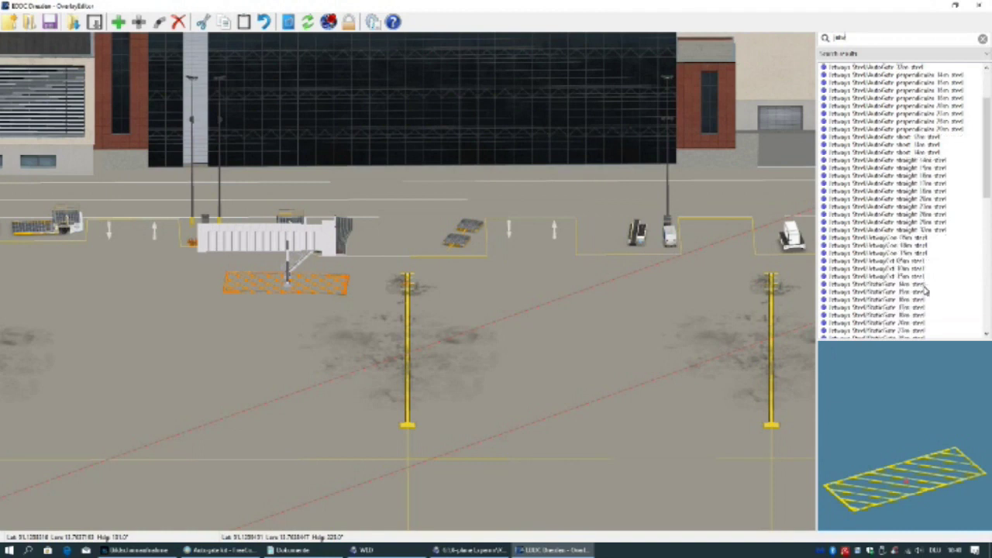
{"action": "left_click", "coordinate": [875, 277]}
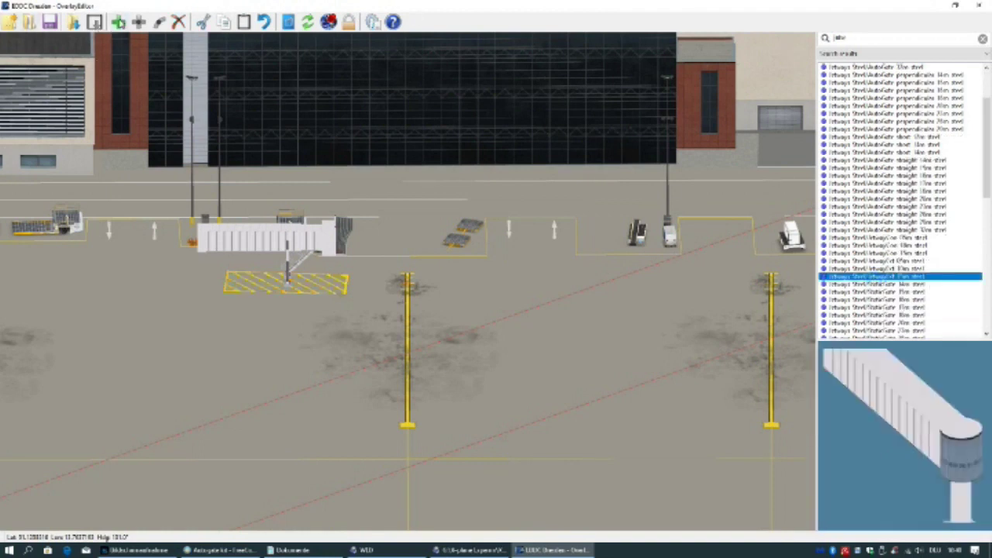
{"action": "left_click", "coordinate": [117, 22]}
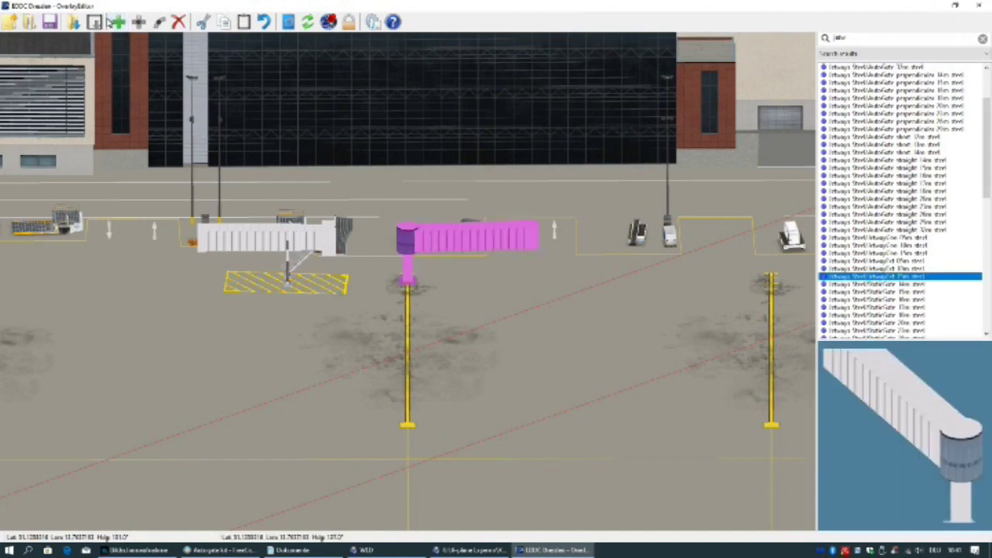
Rotate the new jetway to about 217° and slide it left and north toward the first one.
{"action": "key", "text": "ctrl+Right"}
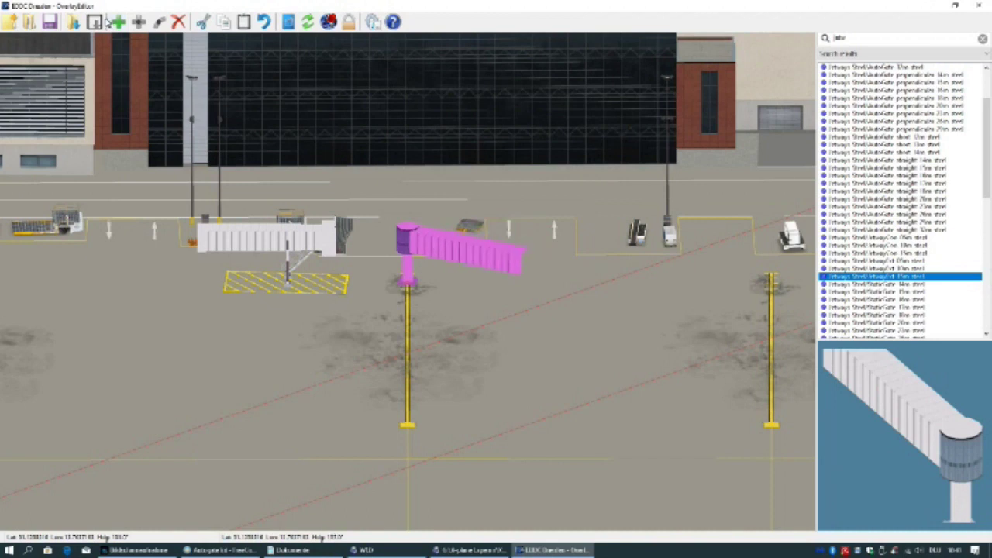
{"action": "key", "text": "ctrl+Right"}
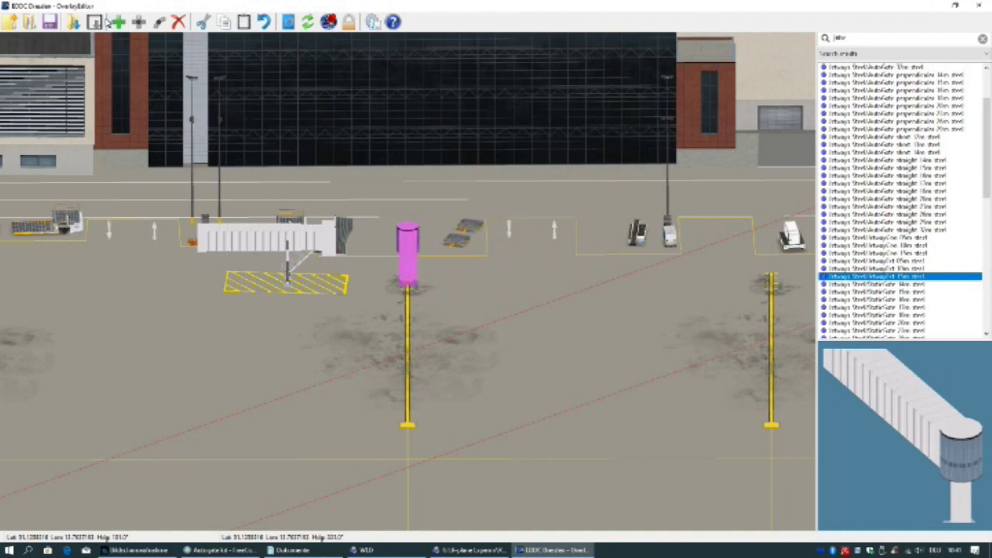
{"action": "key", "text": "Left"}
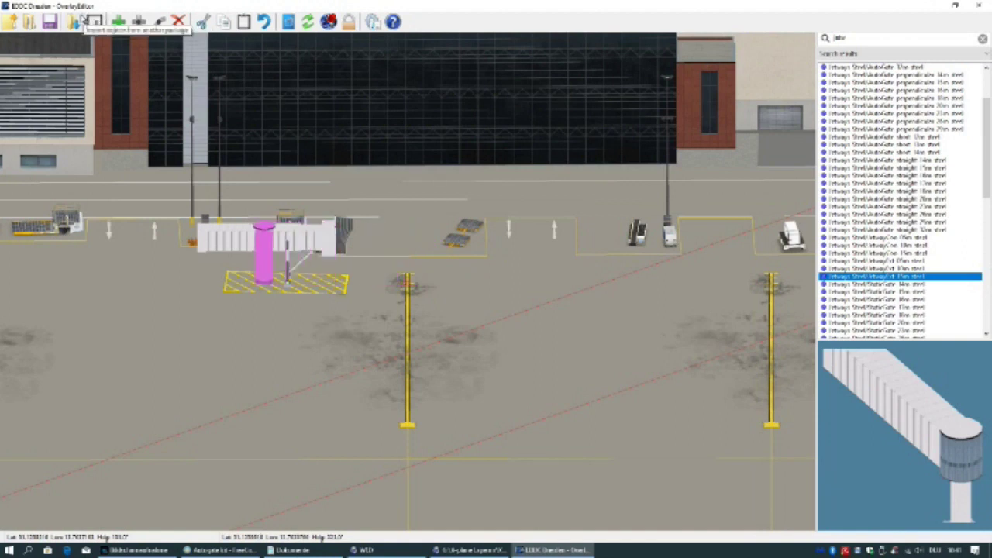
{"action": "key", "text": "Left"}
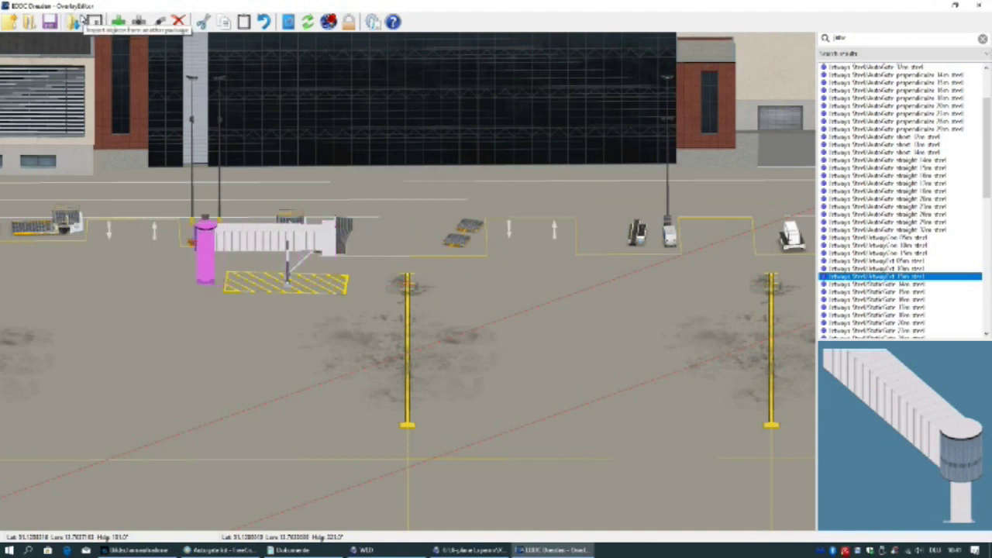
{"action": "key", "text": "Up"}
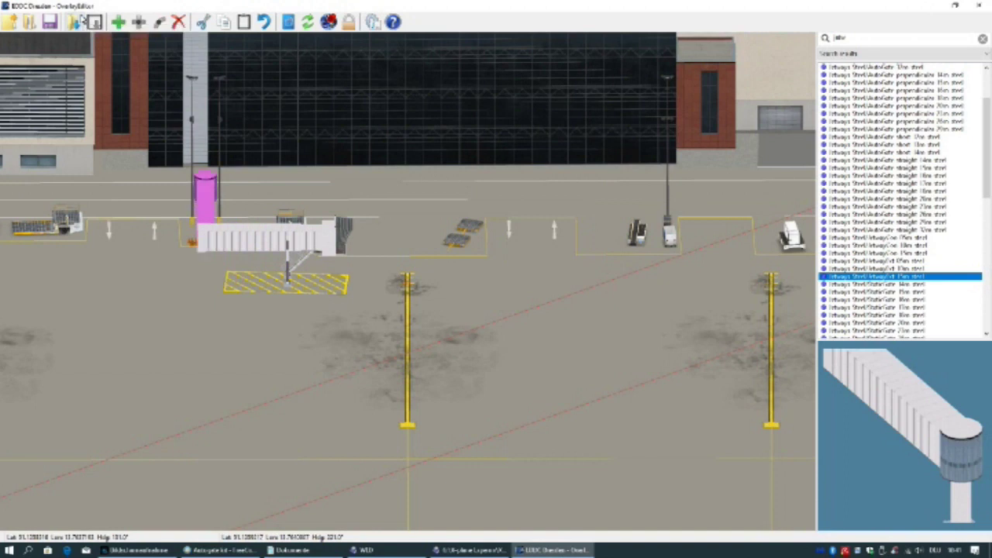
Fine-tune the jetway so its outer end rests over the hatched stand marking.
{"action": "key", "text": "ctrl+Right"}
{"action": "key", "text": "ctrl+Right"}
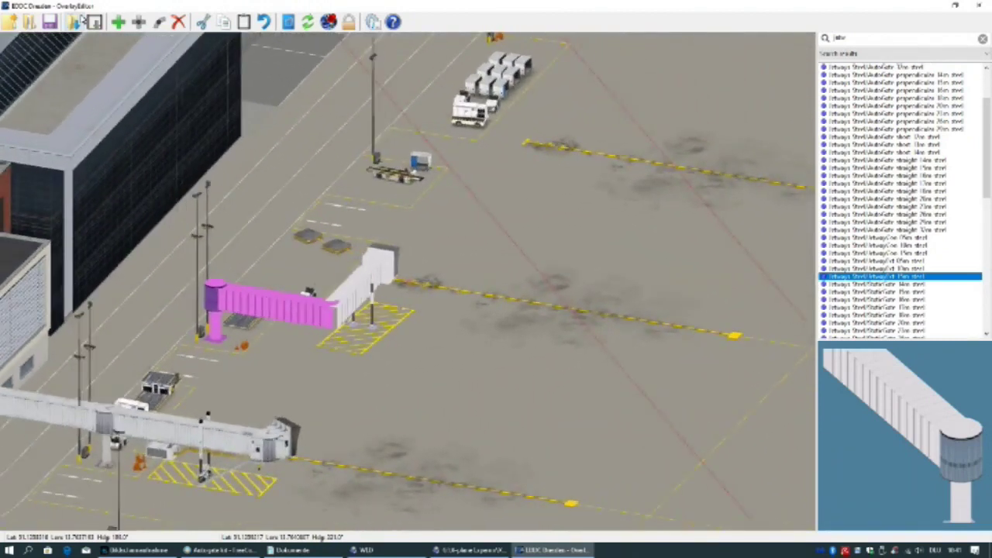
{"action": "key", "text": "Left"}
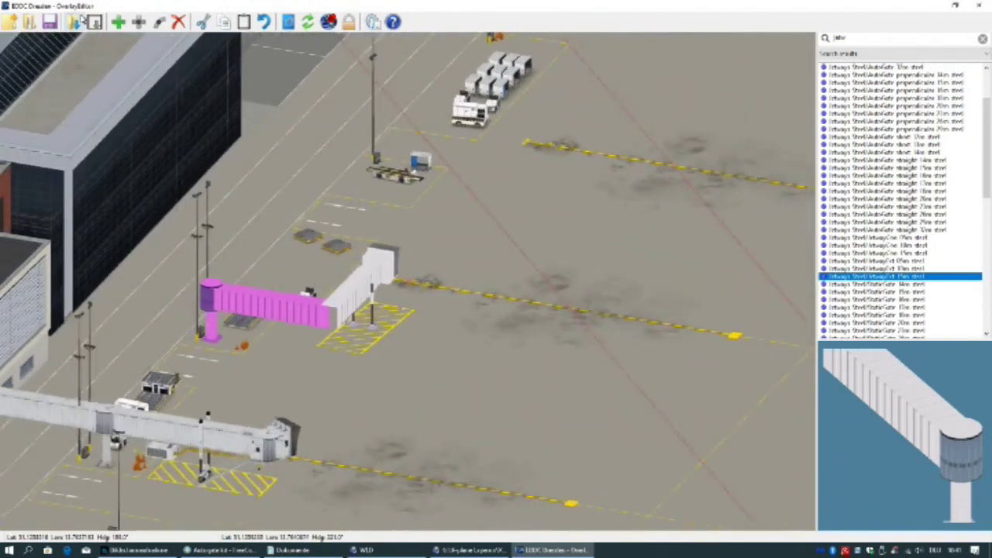
{"action": "key", "text": "Left"}
{"action": "key", "text": "Left"}
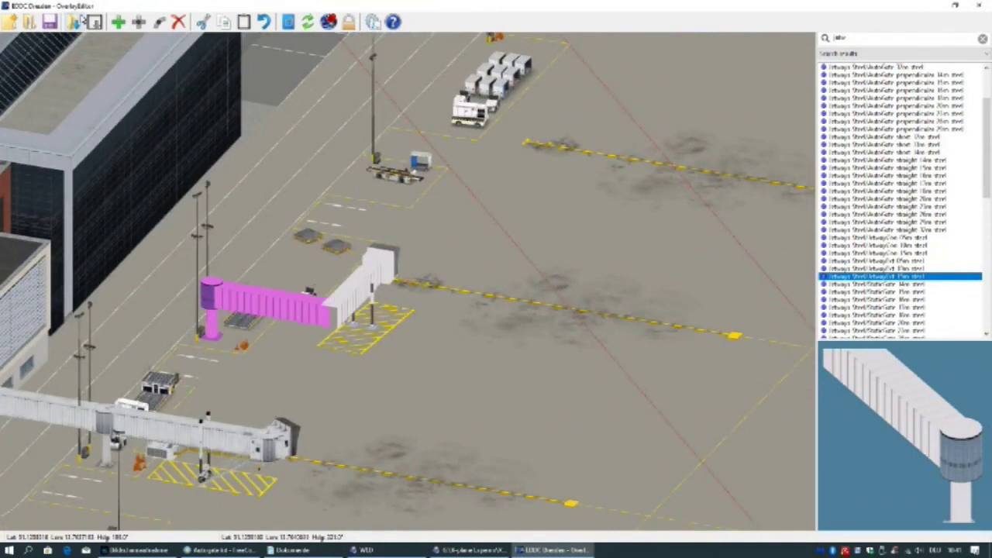
{"action": "key", "text": "Right"}
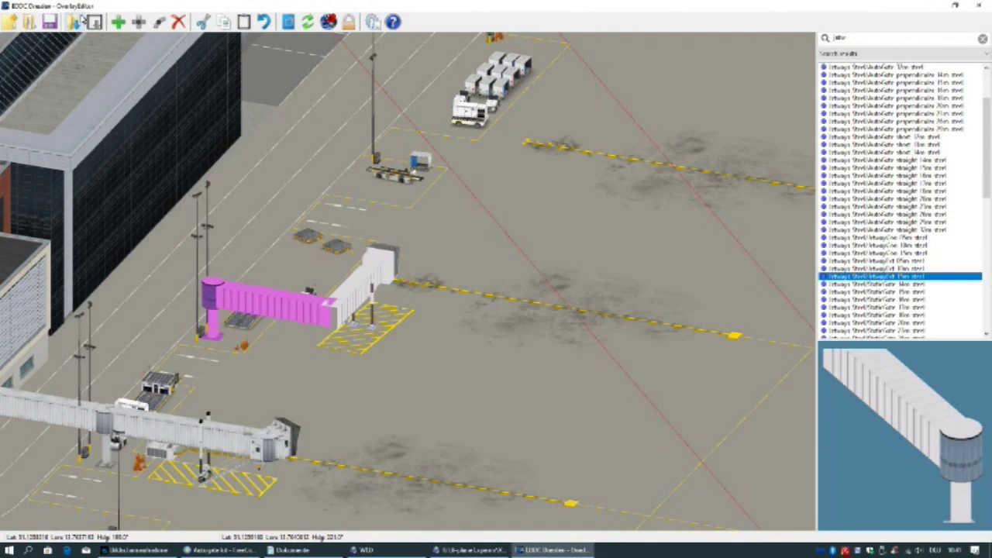
{"action": "key", "text": "Left"}
{"action": "key", "text": "Left"}
{"action": "key", "text": "Right"}
{"action": "key", "text": "Right"}
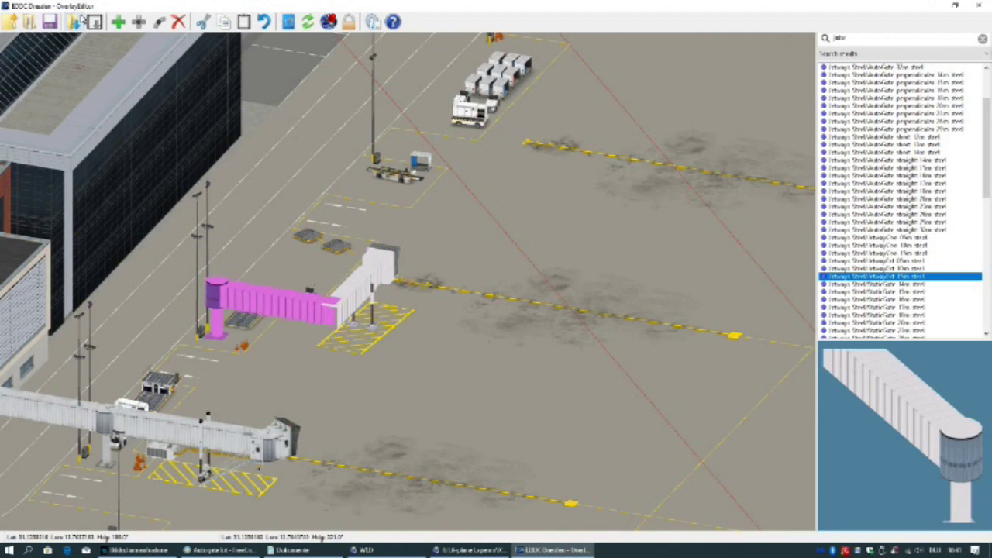
{"action": "key", "text": "Right"}
{"action": "key", "text": "Right"}
{"action": "key", "text": "Right"}
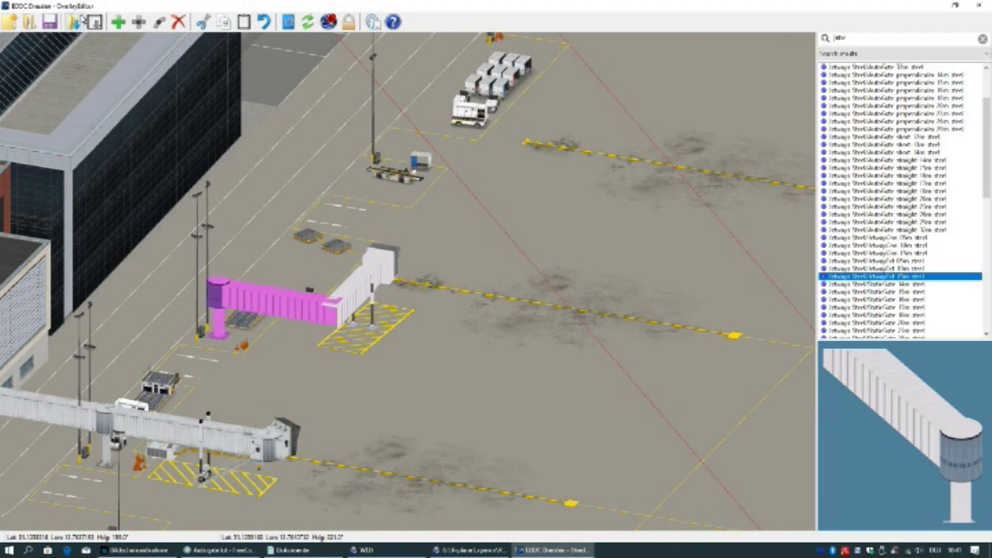
{"action": "key", "text": "Left"}
{"action": "key", "text": "Right"}
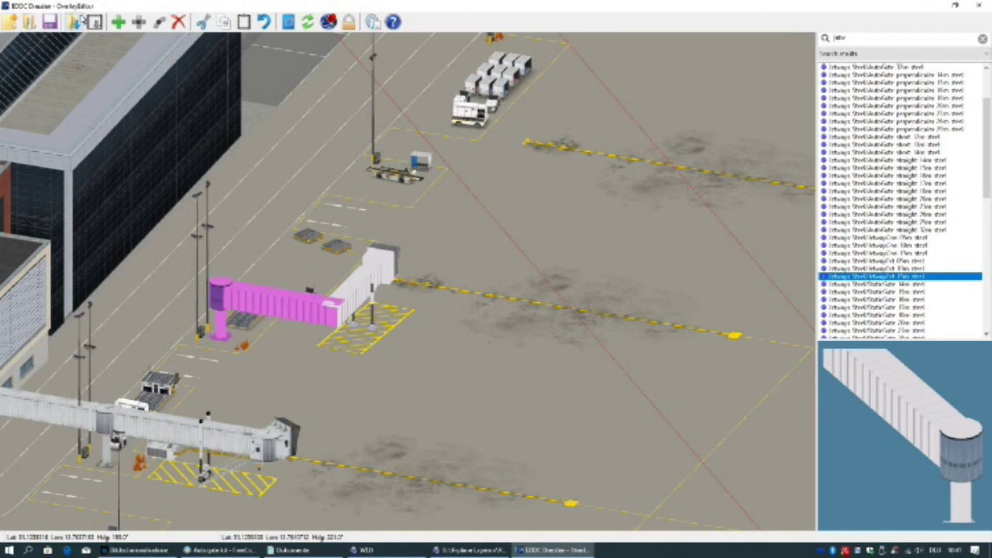
{"action": "key", "text": "Right"}
{"action": "key", "text": "Right"}
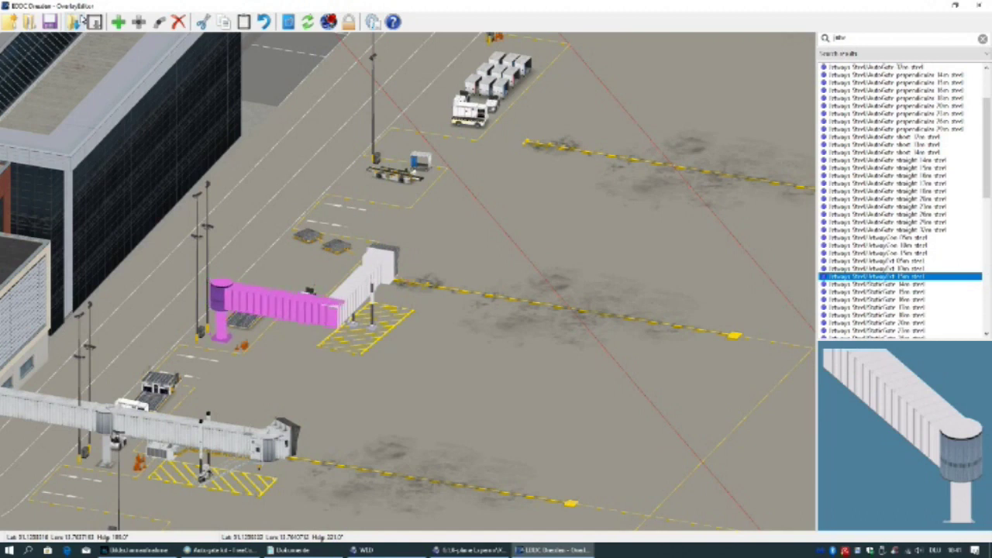
{"action": "key", "text": "Right"}
{"action": "key", "text": "Right"}
{"action": "key", "text": "Left"}
{"action": "key", "text": "Left"}
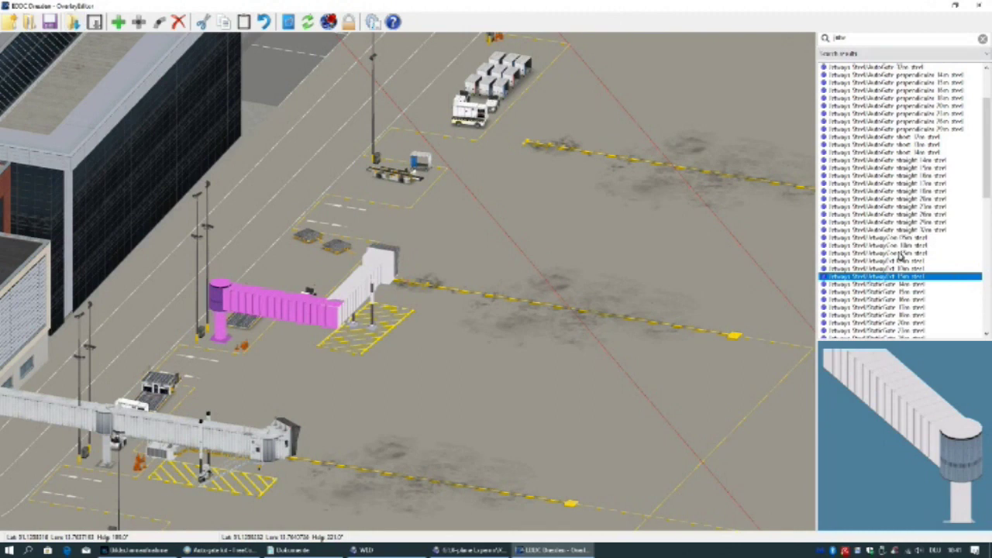
Add the JetwayCon 15m steel connector and rotate it to run from the rotunda toward the terminal.
{"action": "left_click", "coordinate": [882, 254]}
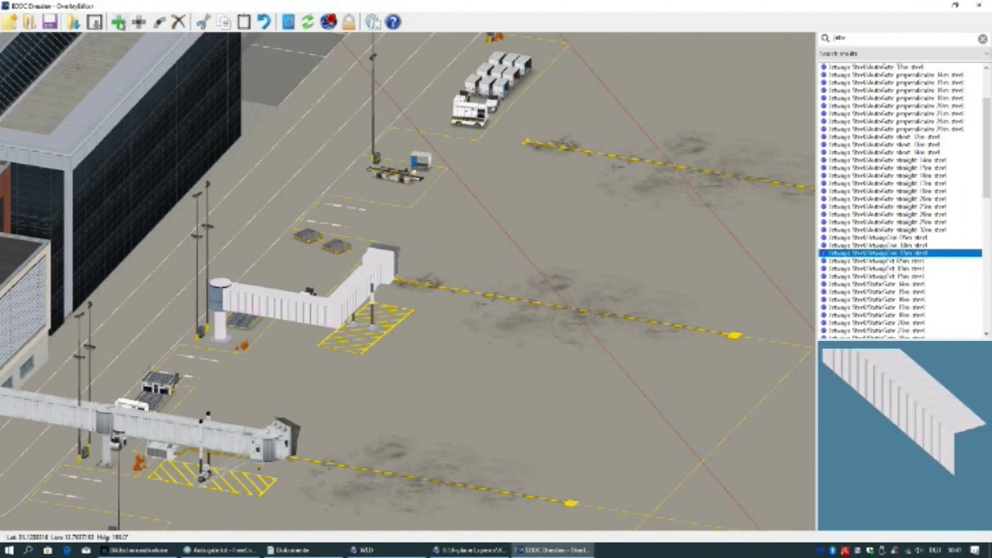
{"action": "left_click", "coordinate": [118, 22]}
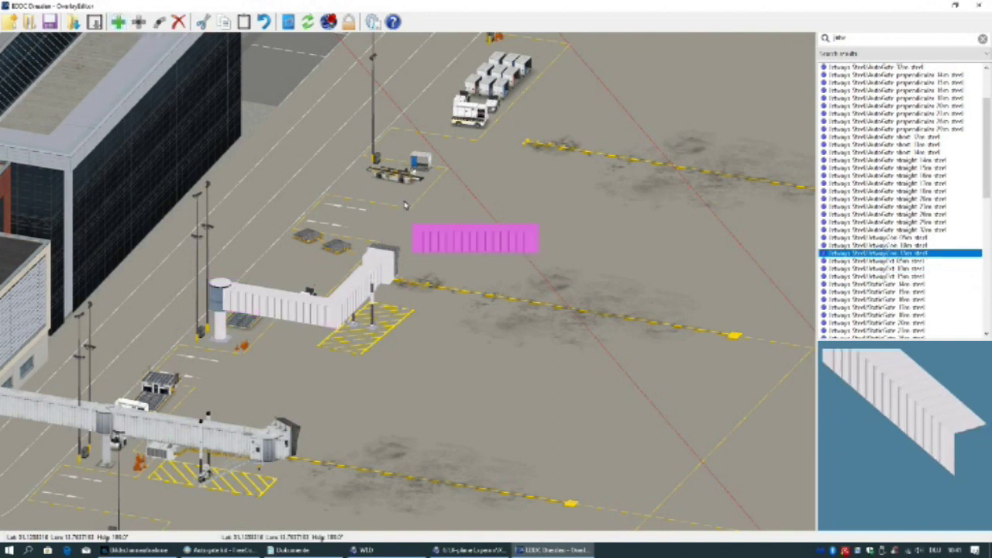
{"action": "scroll", "coordinate": [403, 205], "scroll_direction": "down", "scroll_amount": 6}
{"action": "scroll", "coordinate": [388, 203], "scroll_direction": "down", "scroll_amount": 2}
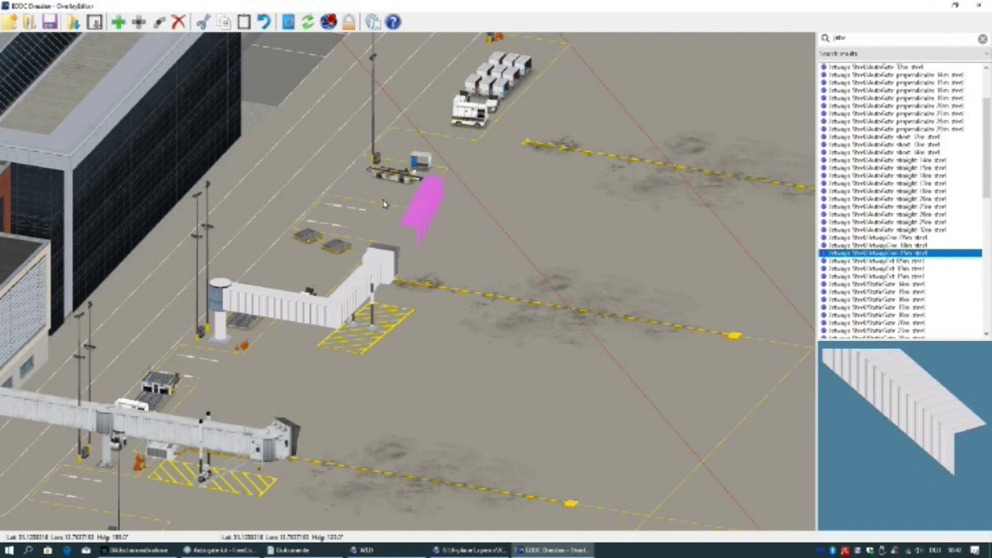
{"action": "scroll", "coordinate": [380, 204], "scroll_direction": "down", "scroll_amount": 4}
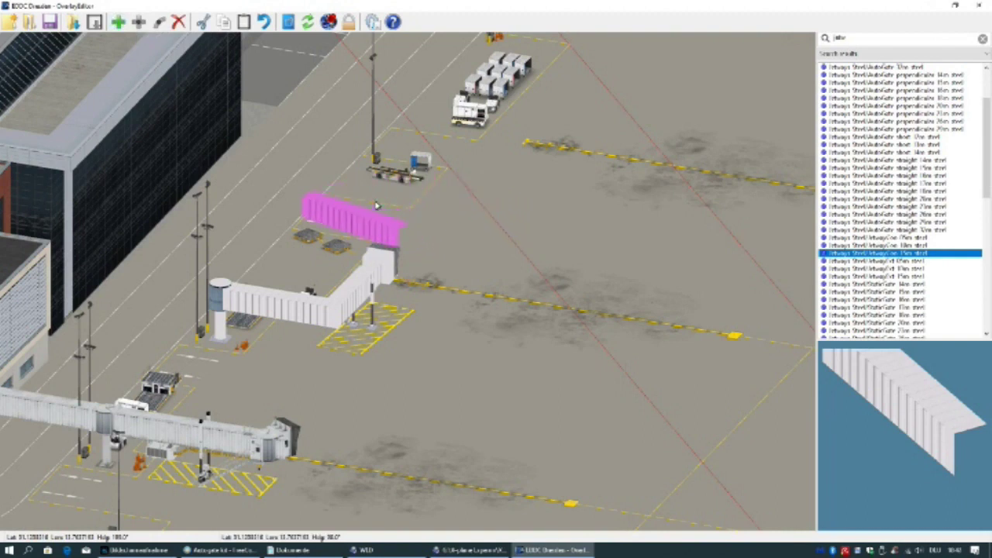
{"action": "scroll", "coordinate": [377, 206], "scroll_direction": "down", "scroll_amount": 1}
{"action": "scroll", "coordinate": [376, 205], "scroll_direction": "down", "scroll_amount": 4}
{"action": "scroll", "coordinate": [376, 205], "scroll_direction": "down", "scroll_amount": 4}
{"action": "scroll", "coordinate": [370, 205], "scroll_direction": "down", "scroll_amount": 4}
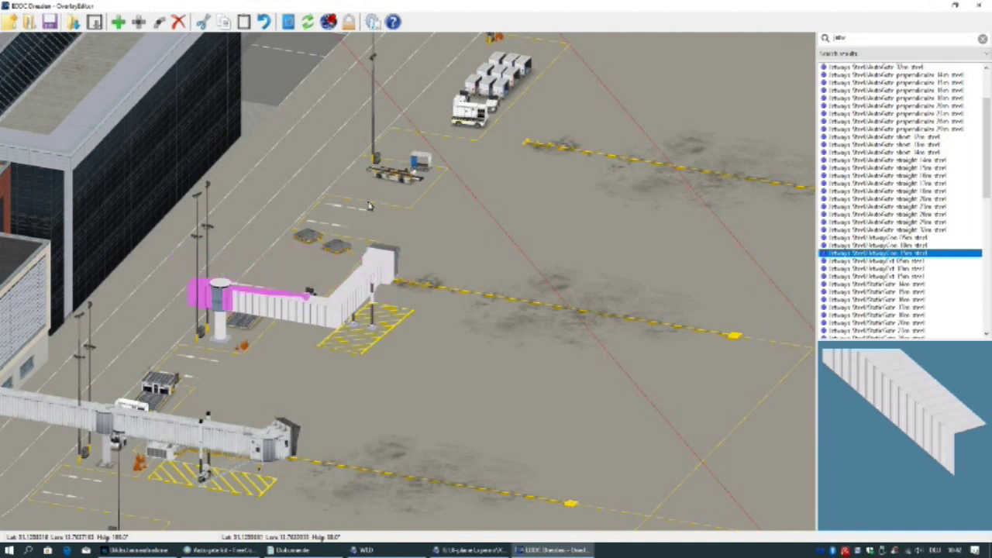
{"action": "scroll", "coordinate": [370, 205], "scroll_direction": "down", "scroll_amount": 1}
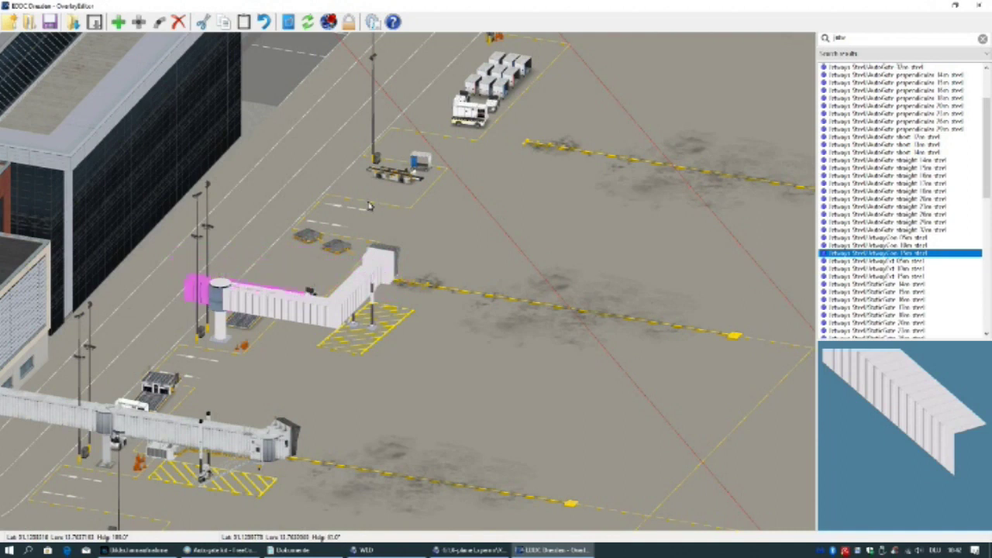
{"action": "scroll", "coordinate": [370, 206], "scroll_direction": "down", "scroll_amount": 4}
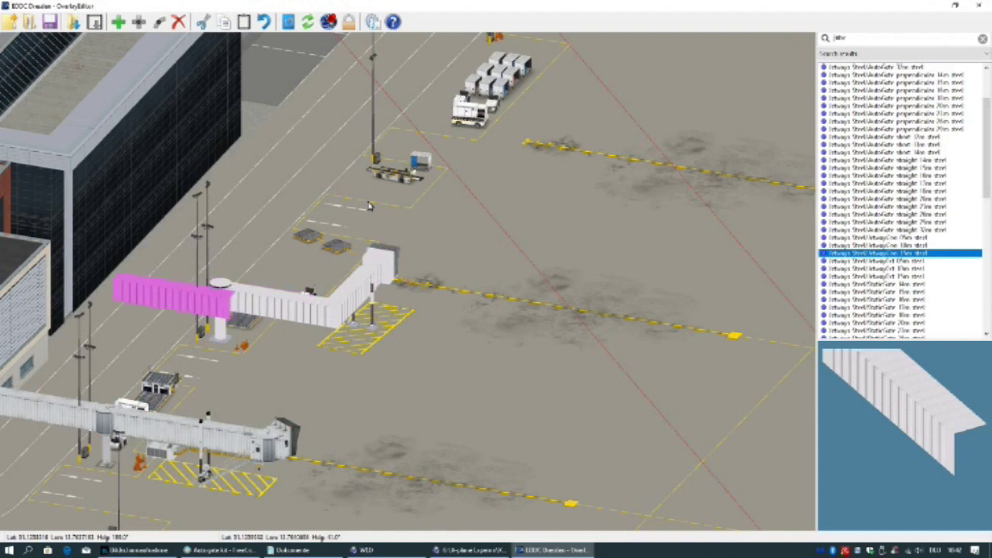
{"action": "scroll", "coordinate": [370, 206], "scroll_direction": "down", "scroll_amount": 2}
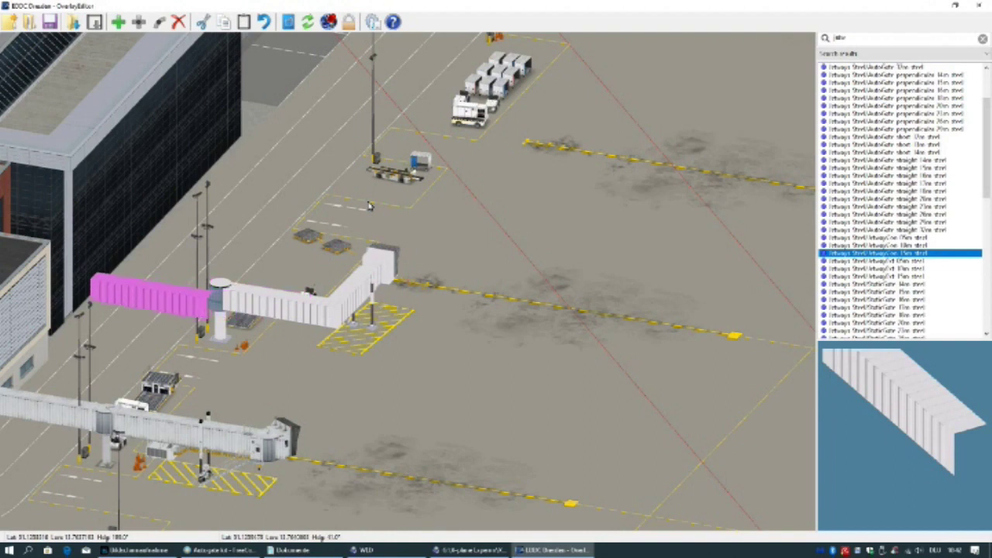
{"action": "scroll", "coordinate": [370, 205], "scroll_direction": "down", "scroll_amount": 3}
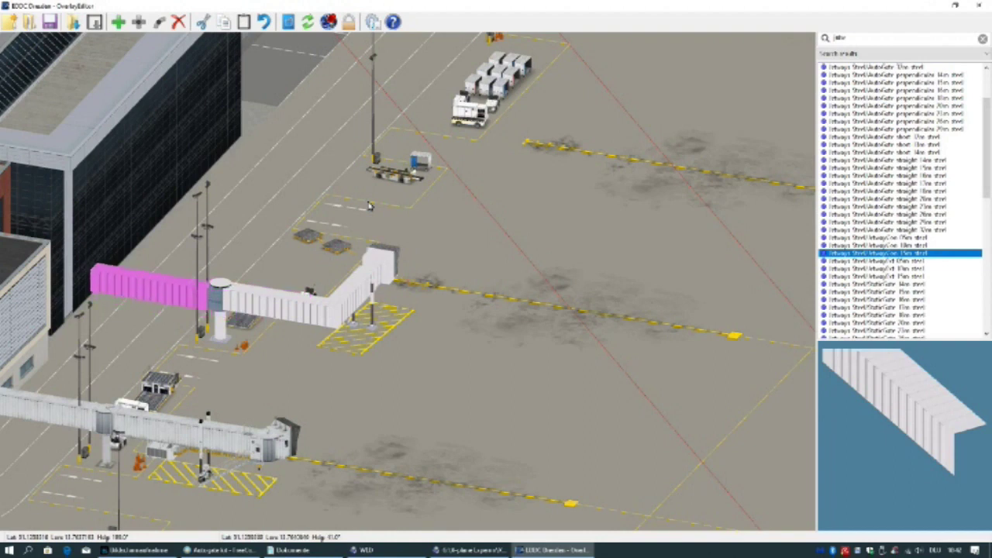
{"action": "scroll", "coordinate": [370, 206], "scroll_direction": "down", "scroll_amount": 1}
{"action": "scroll", "coordinate": [369, 205], "scroll_direction": "down", "scroll_amount": 1}
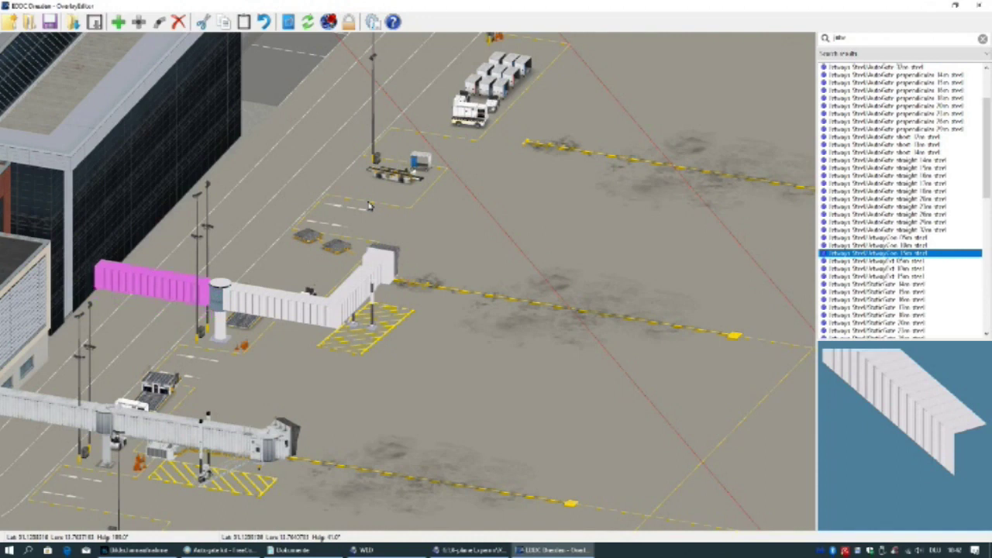
Rotate the view around the stand toward the terminal to check the connector.
{"action": "key", "text": "Left"}
{"action": "key", "text": "Left"}
{"action": "key", "text": "Left"}
{"action": "key", "text": "Left"}
{"action": "key", "text": "Left"}
{"action": "key", "text": "Left"}
{"action": "key", "text": "Left"}
{"action": "key", "text": "Left"}
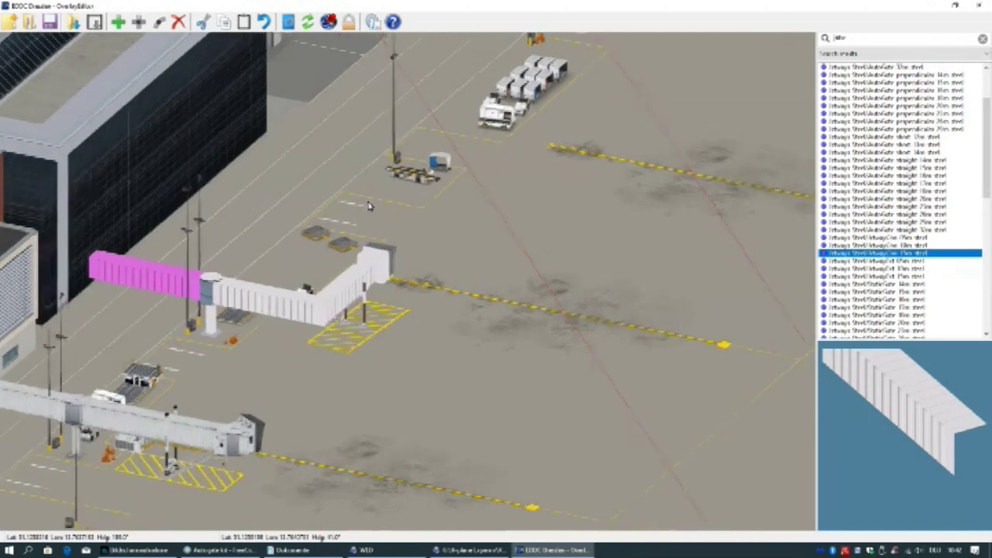
{"action": "key", "text": "Left"}
{"action": "key", "text": "Left"}
{"action": "key", "text": "Left"}
{"action": "key", "text": "Left"}
{"action": "key", "text": "Left"}
{"action": "key", "text": "Left"}
{"action": "key", "text": "Left"}
{"action": "key", "text": "Left"}
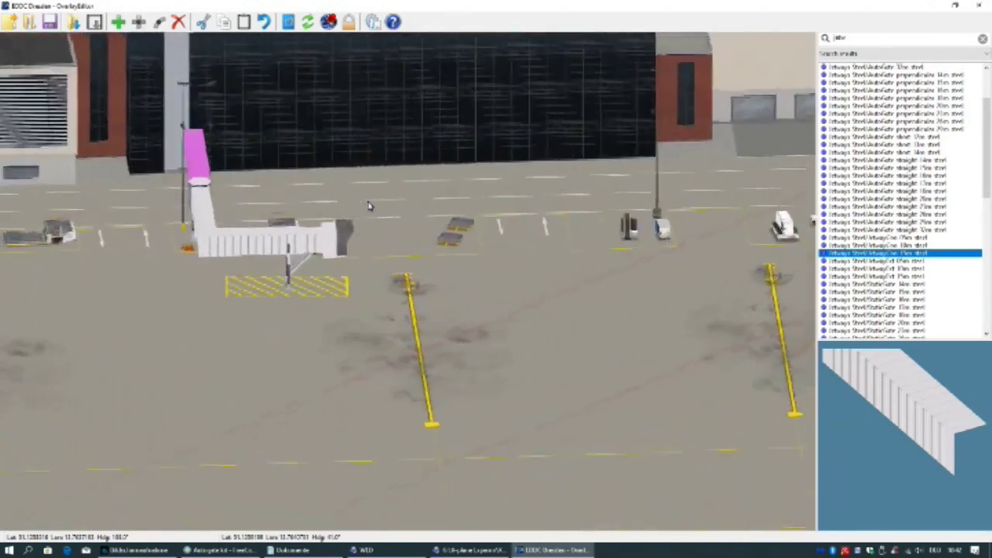
{"action": "key", "text": "Left"}
{"action": "key", "text": "Left"}
{"action": "key", "text": "Left"}
{"action": "key", "text": "Left"}
{"action": "key", "text": "Left"}
{"action": "key", "text": "Left"}
{"action": "key", "text": "Left"}
{"action": "key", "text": "Left"}
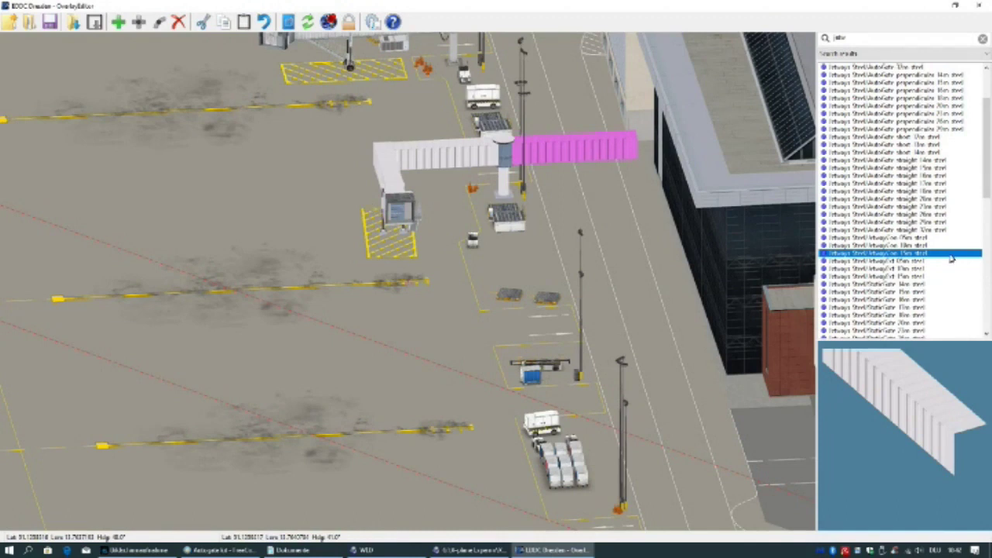
Add a shorter JetwayCon steel piece and move it flush against the building at the walkway end.
{"action": "left_click", "coordinate": [912, 238]}
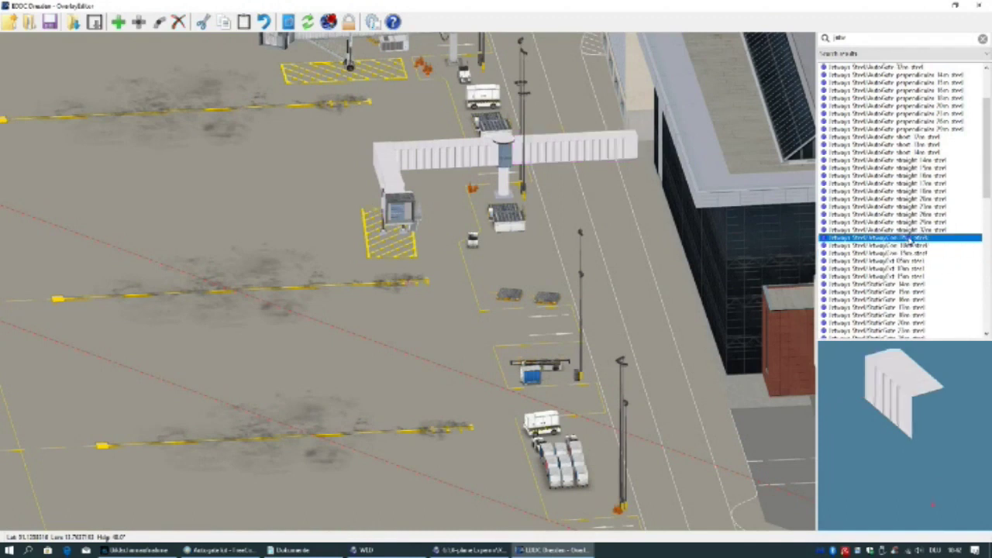
{"action": "left_click", "coordinate": [120, 22]}
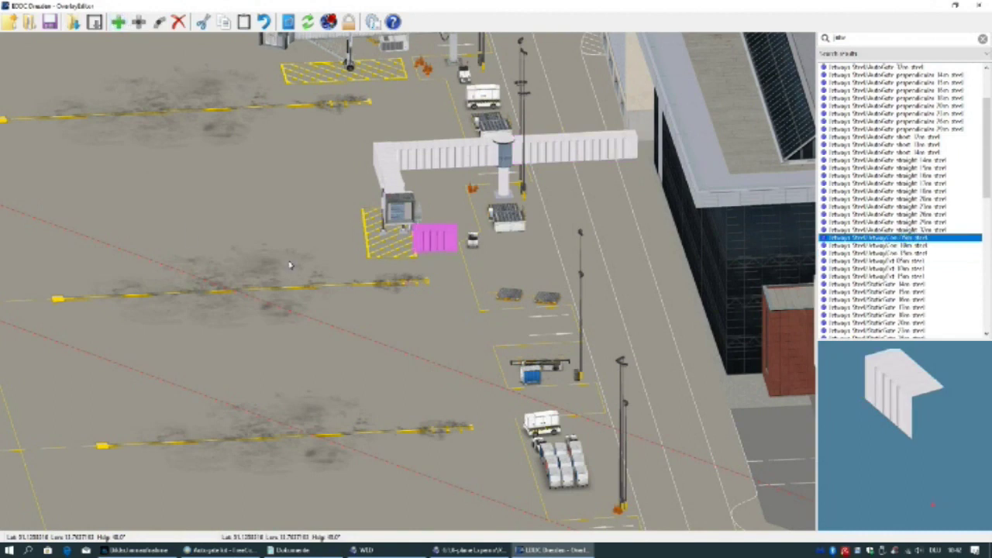
{"action": "key", "text": "Right"}
{"action": "key", "text": "Right"}
{"action": "key", "text": "Right"}
{"action": "key", "text": "Right"}
{"action": "key", "text": "Right"}
{"action": "key", "text": "Right"}
{"action": "key", "text": "Right"}
{"action": "key", "text": "Right"}
{"action": "key", "text": "Right"}
{"action": "key", "text": "Right"}
{"action": "key", "text": "Up"}
{"action": "key", "text": "Up"}
{"action": "key", "text": "Up"}
{"action": "key", "text": "Up"}
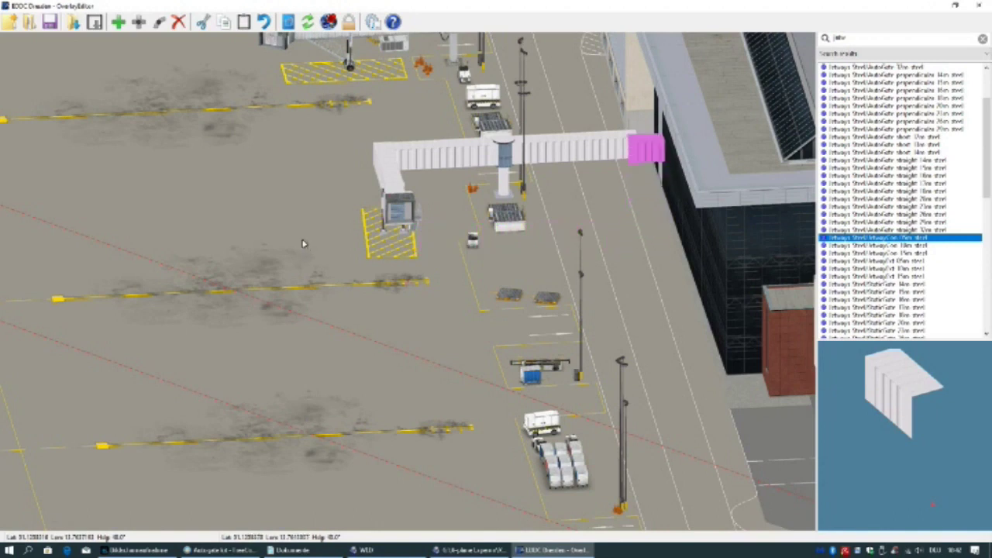
{"action": "key", "text": "Right"}
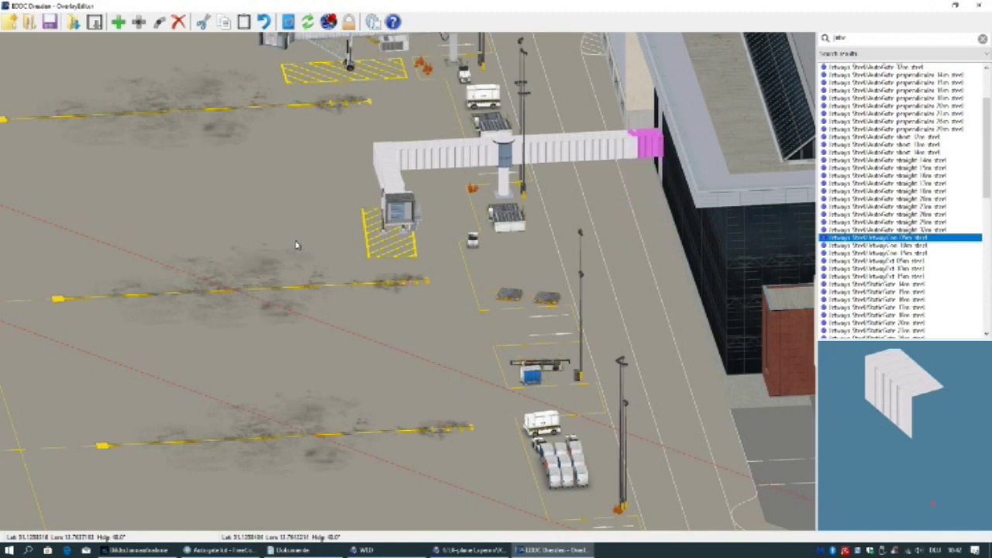
Reselect the jetway walkway and highlight the library search text for a new search.
{"action": "key", "text": "Left"}
{"action": "key", "text": "Left"}
{"action": "key", "text": "Left"}
{"action": "key", "text": "Left"}
{"action": "key", "text": "Left"}
{"action": "key", "text": "Left"}
{"action": "key", "text": "Left"}
{"action": "key", "text": "Left"}
{"action": "key", "text": "Left"}
{"action": "key", "text": "Left"}
{"action": "key", "text": "Left"}
{"action": "key", "text": "Left"}
{"action": "key", "text": "Left"}
{"action": "key", "text": "Left"}
{"action": "key", "text": "Left"}
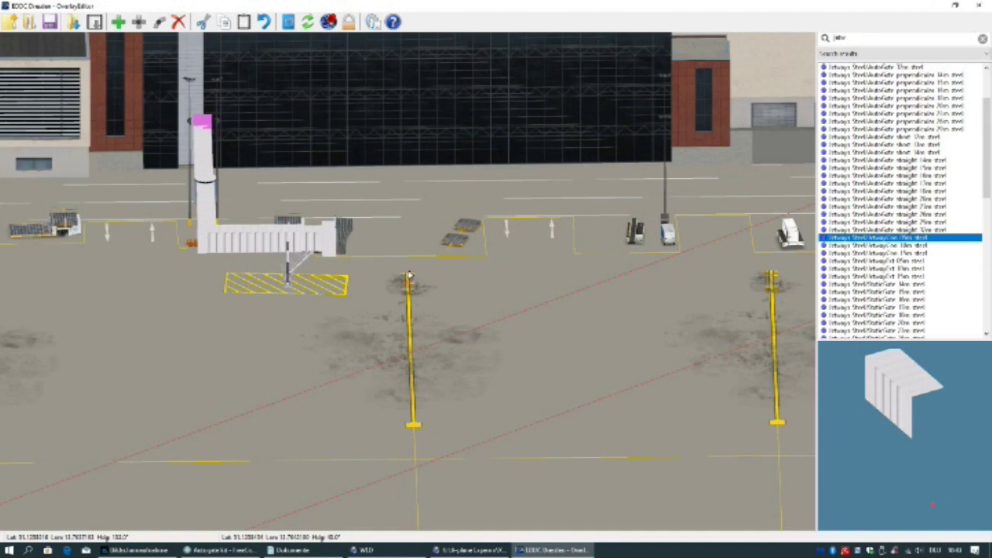
{"action": "left_click", "coordinate": [258, 243]}
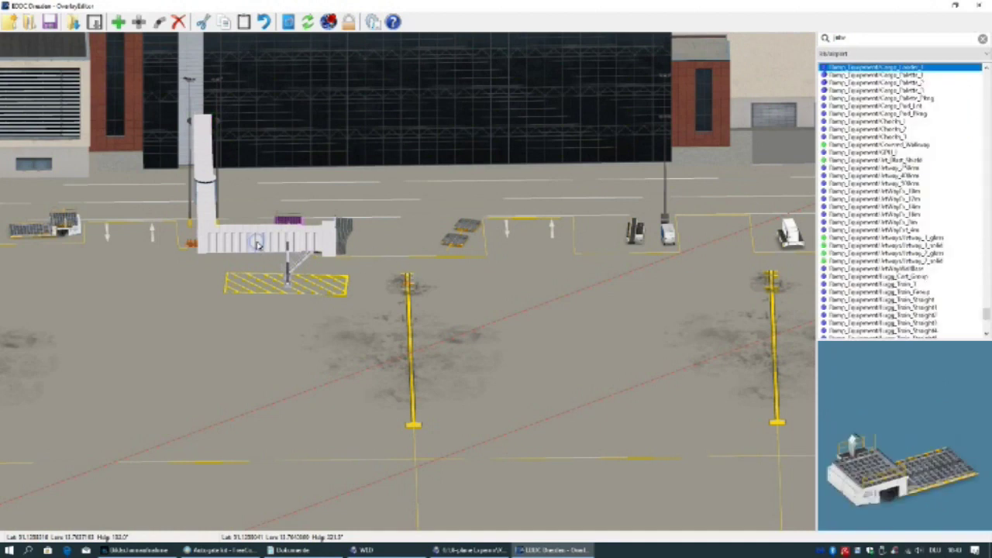
{"action": "left_click", "coordinate": [243, 245]}
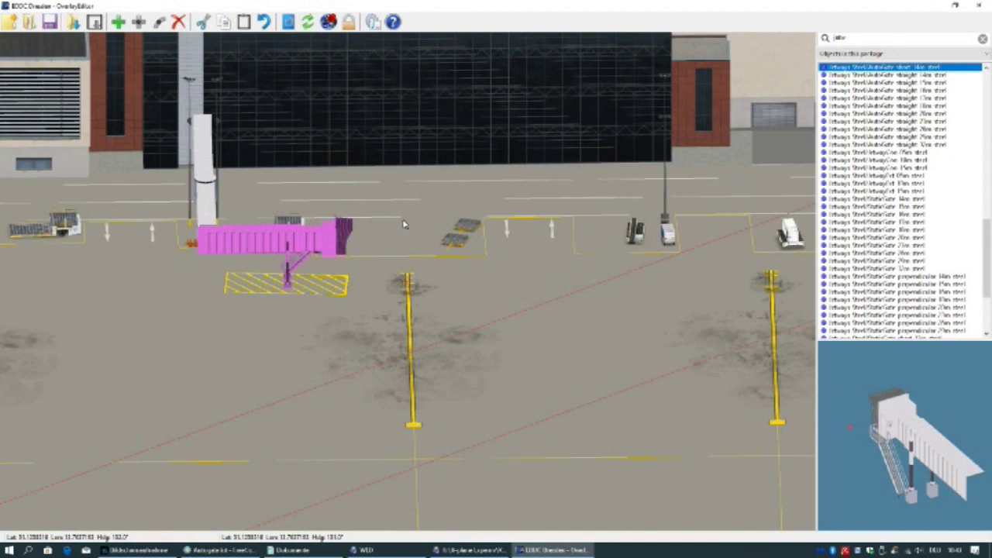
{"action": "double_click", "coordinate": [853, 38]}
Add the Safegate 5m pole and nudge it along the stand centreline before the terminal.
{"action": "type", "text": "helipad"}
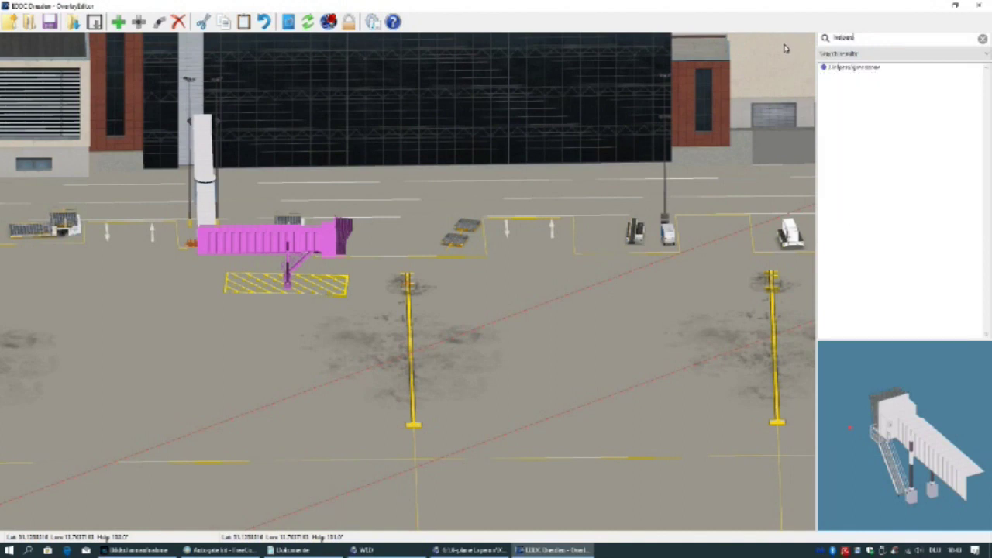
{"action": "left_click", "coordinate": [856, 68]}
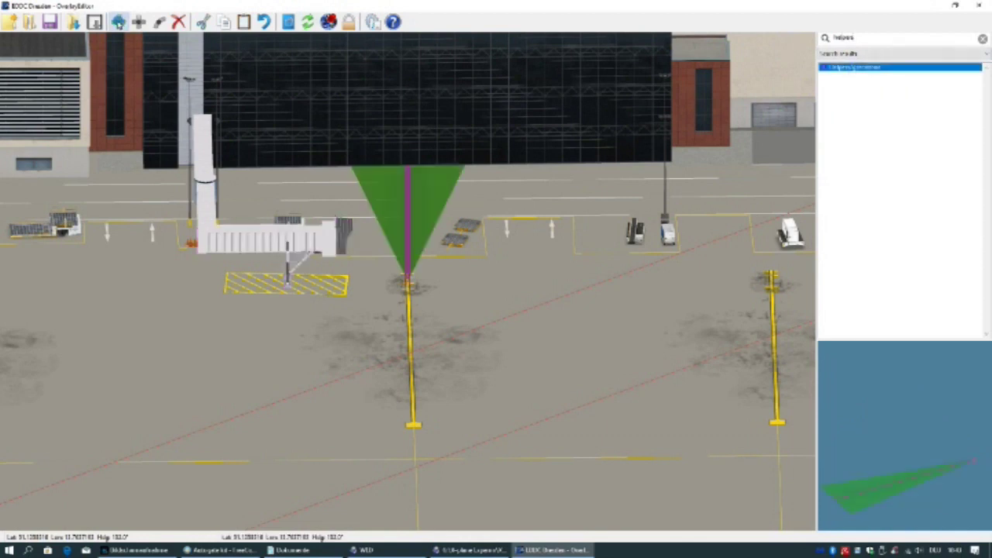
{"action": "double_click", "coordinate": [869, 39]}
{"action": "type", "text": "safe"}
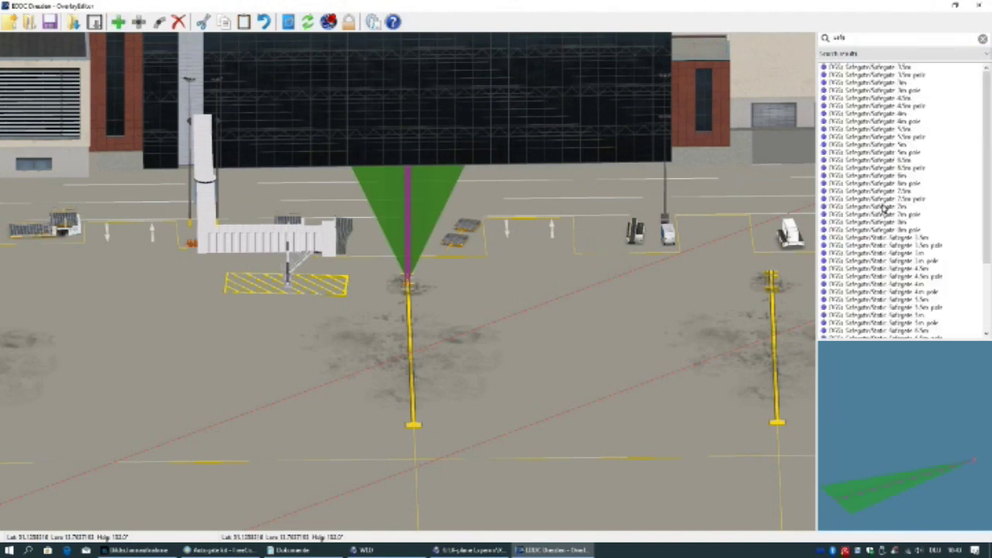
{"action": "left_click", "coordinate": [874, 153]}
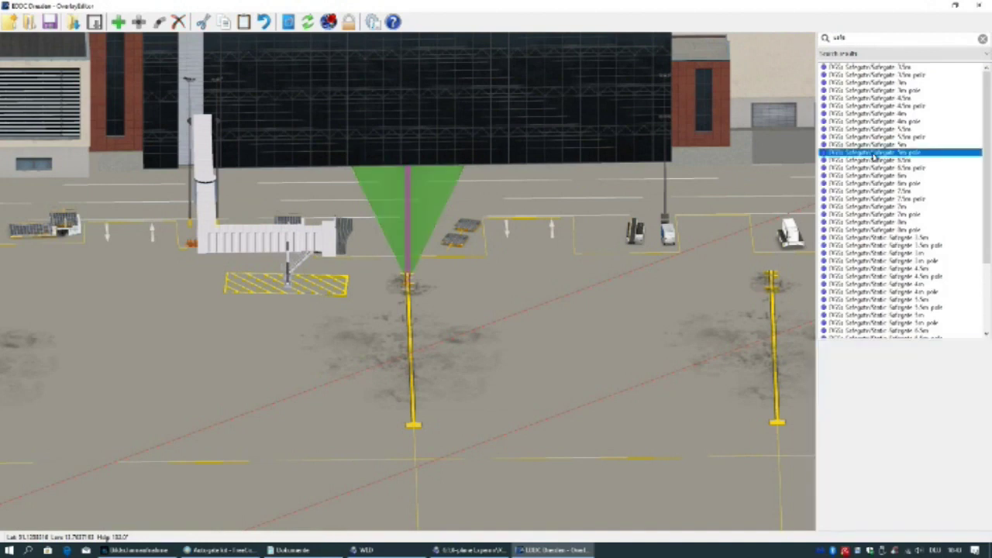
{"action": "left_click", "coordinate": [118, 23]}
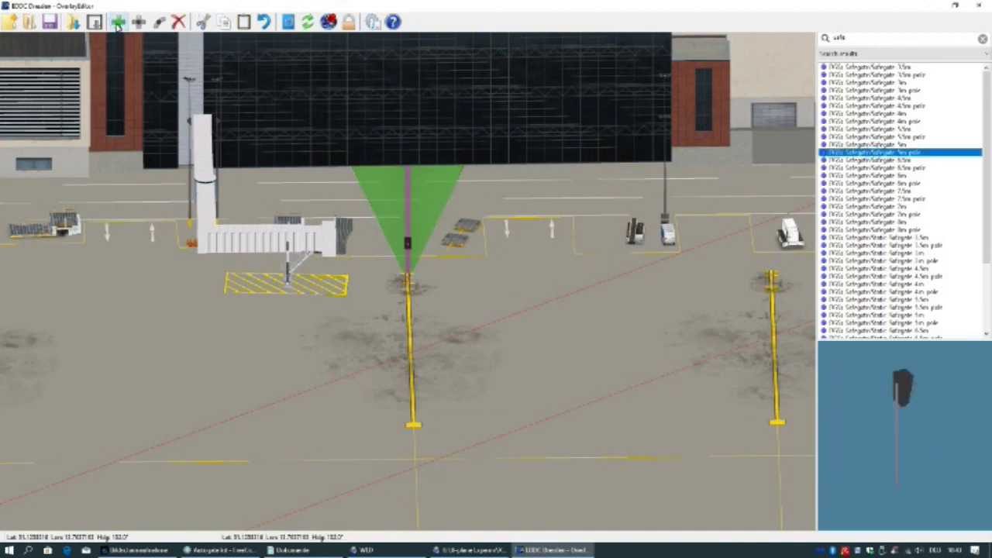
{"action": "key", "text": "Up"}
{"action": "key", "text": "Up"}
{"action": "key", "text": "Up"}
{"action": "key", "text": "Up"}
{"action": "key", "text": "Up"}
{"action": "key", "text": "Up"}
{"action": "key", "text": "Right"}
{"action": "key", "text": "Right"}
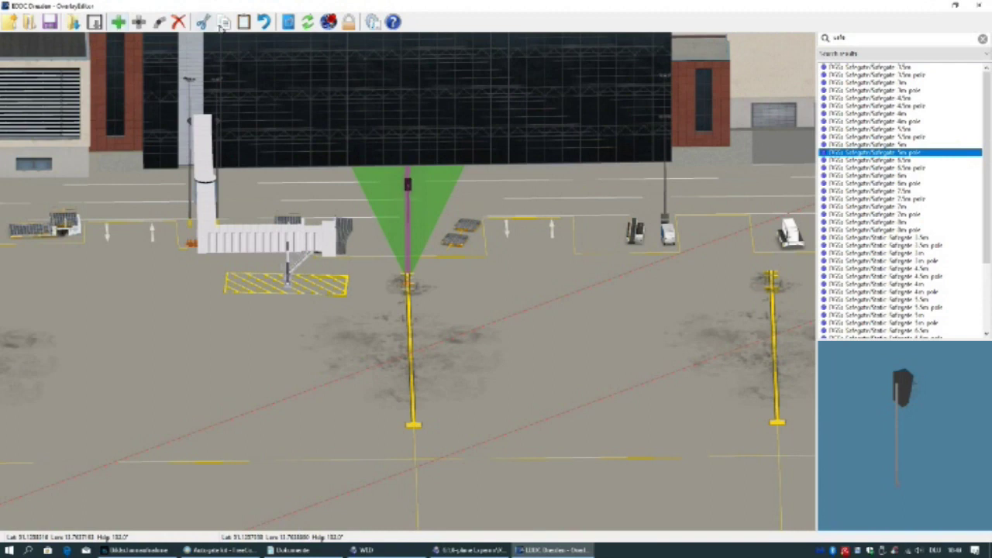
Delete the green alignment cone and save the scenery package.
{"action": "left_click", "coordinate": [437, 197]}
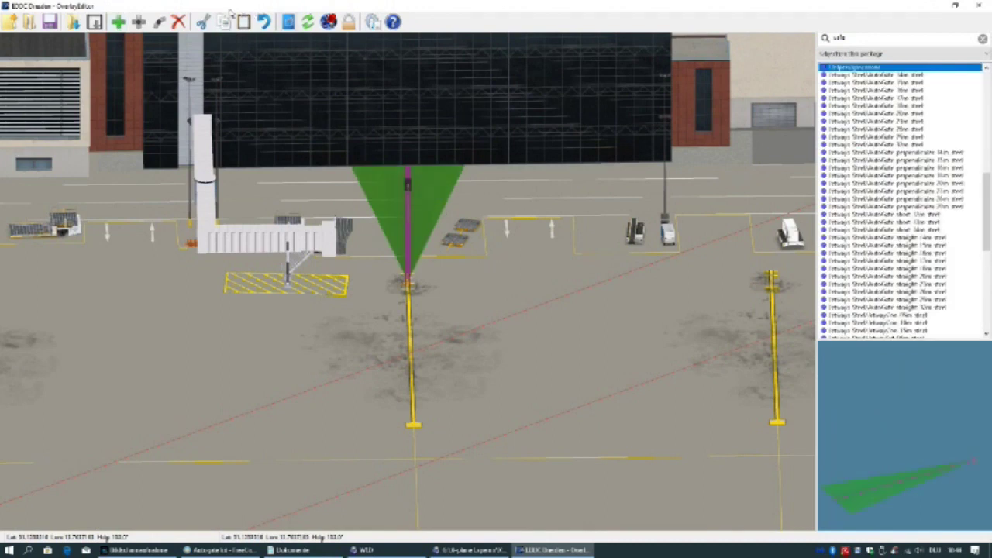
{"action": "left_click", "coordinate": [180, 23]}
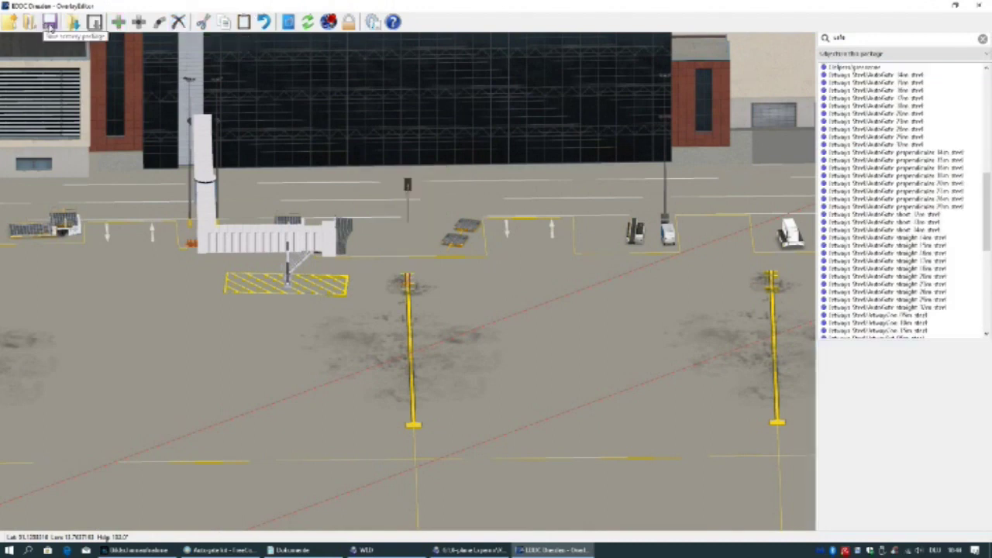
{"action": "left_click", "coordinate": [49, 24]}
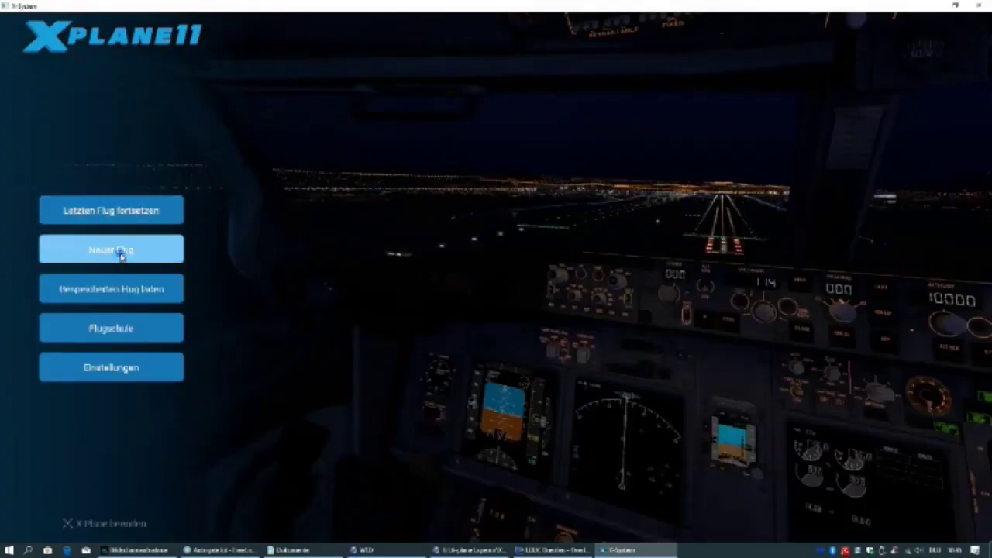
Pick the A320 neo, search 'eddc', confirm an Apron 1 gate and start the flight.
{"action": "left_click", "coordinate": [122, 258]}
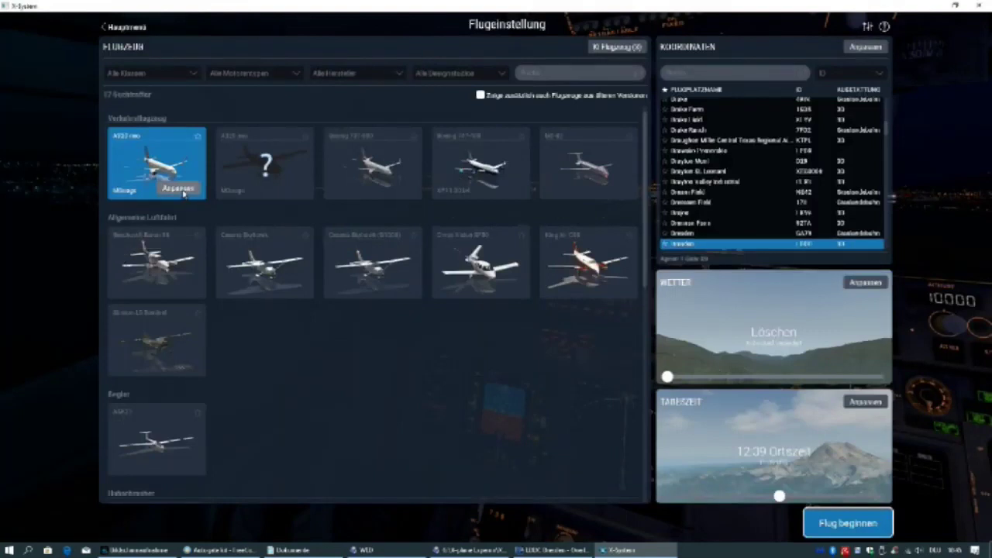
{"action": "left_click", "coordinate": [179, 190]}
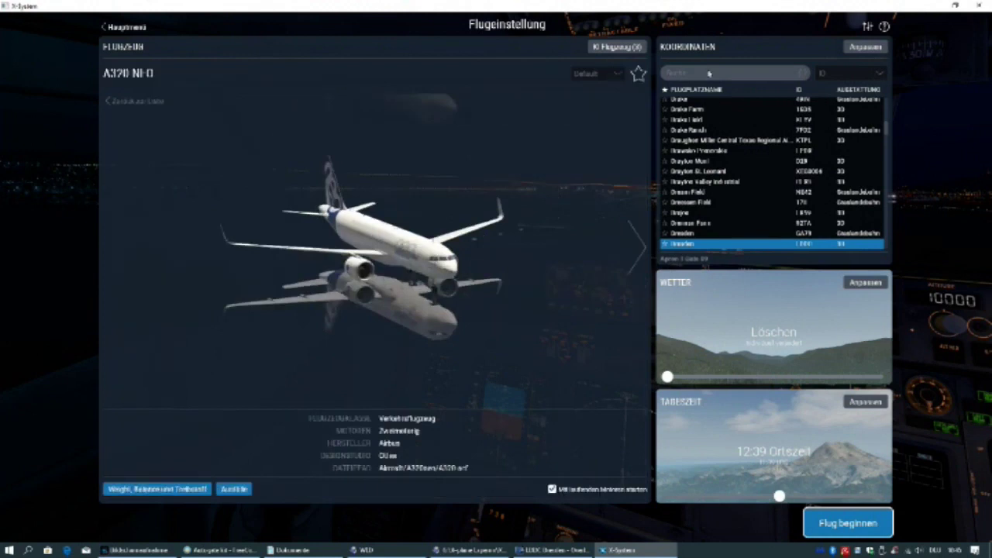
{"action": "left_click", "coordinate": [681, 77]}
{"action": "type", "text": "eddc"}
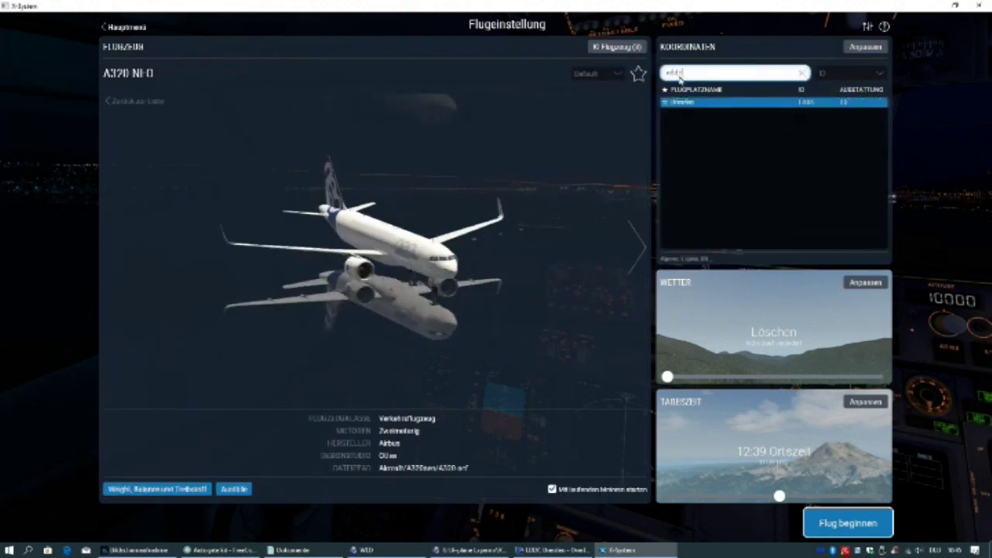
{"action": "left_click", "coordinate": [863, 49]}
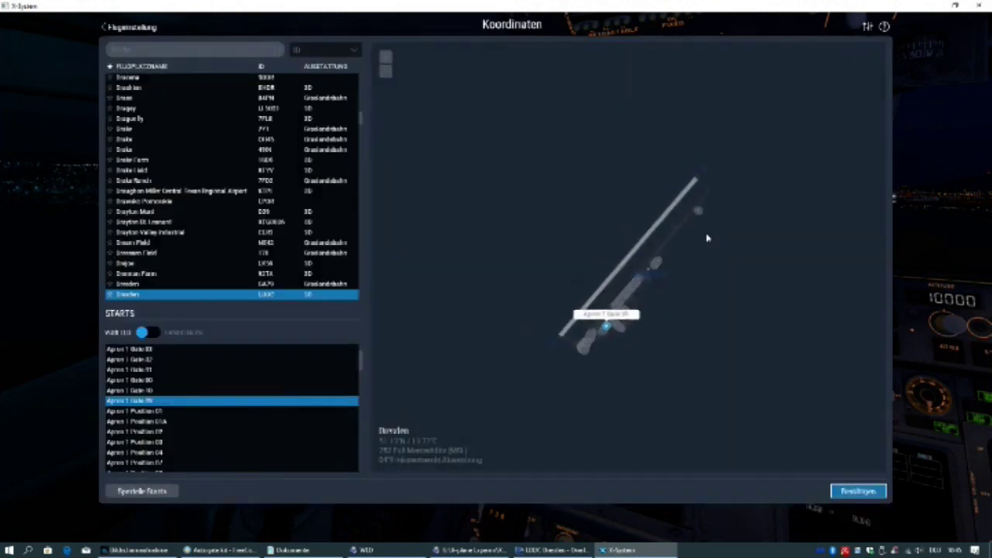
{"action": "left_click", "coordinate": [855, 491]}
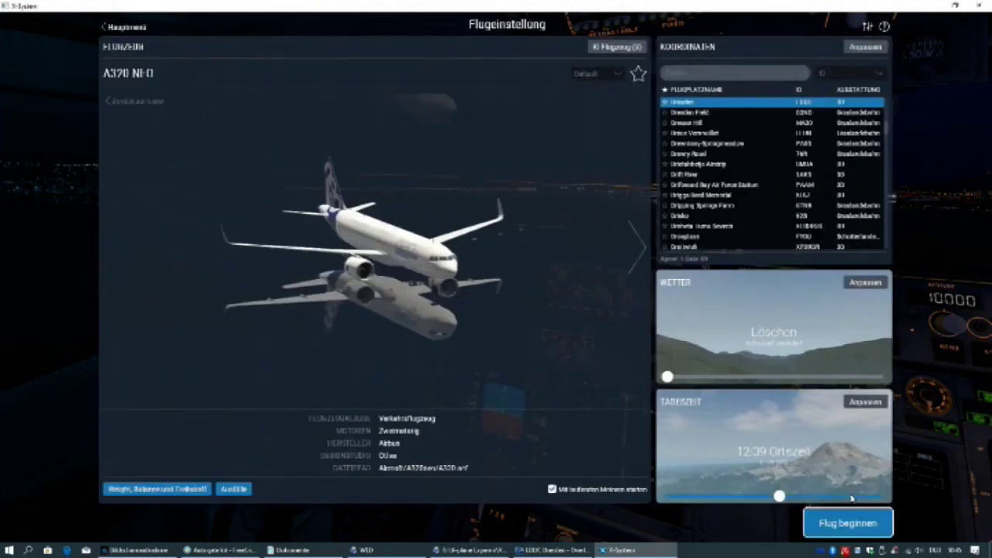
{"action": "left_click", "coordinate": [837, 530]}
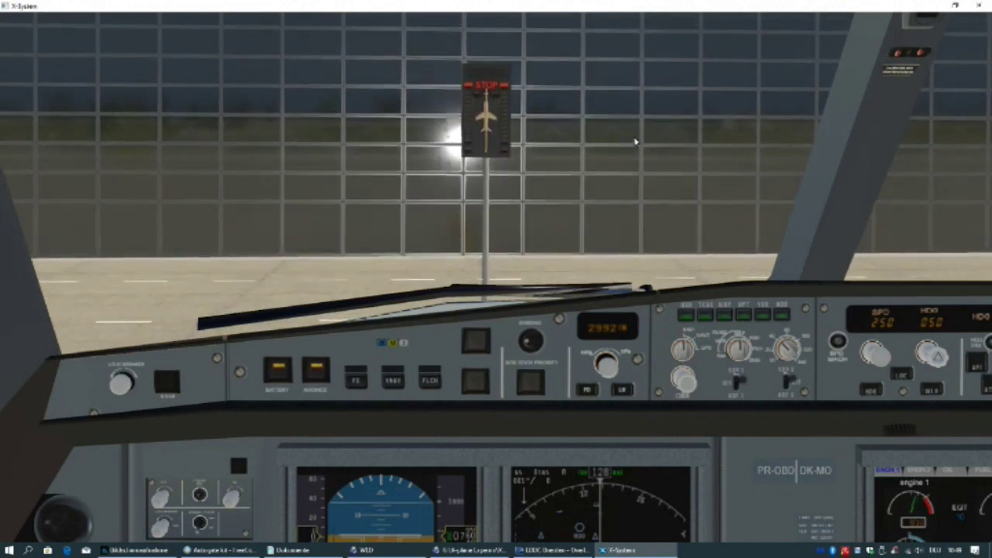
Look down at the A320's pedestal and throttles in the 3-D cockpit.
{"action": "right_click_drag", "start_coordinate": [661, 109], "coordinate": [708, 167]}
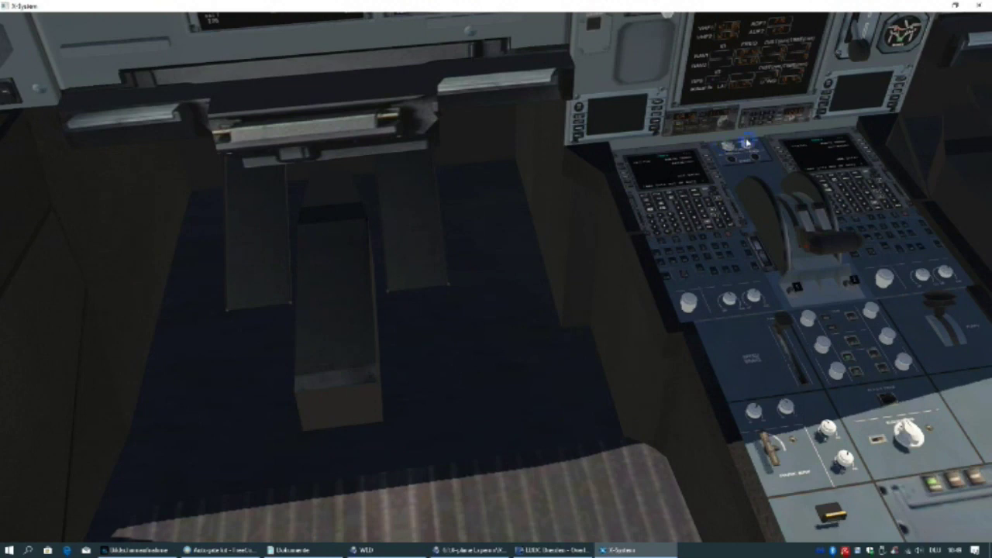
Switch to an elevated outside view behind the A320 parked at the jet bridge.
{"action": "key", "text": "shift+5"}
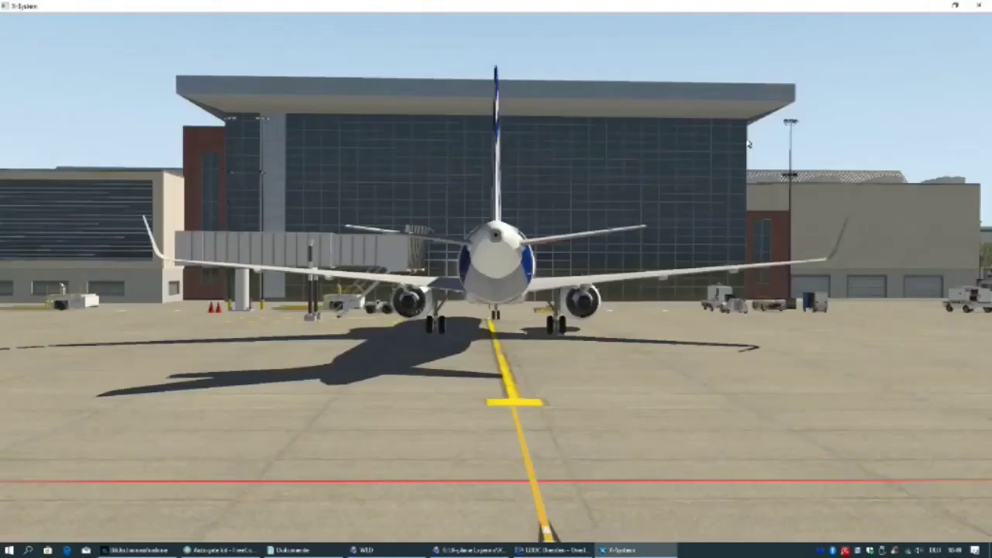
{"action": "scroll", "coordinate": [747, 143], "scroll_direction": "up", "scroll_amount": 3}
{"action": "key", "text": "Up"}
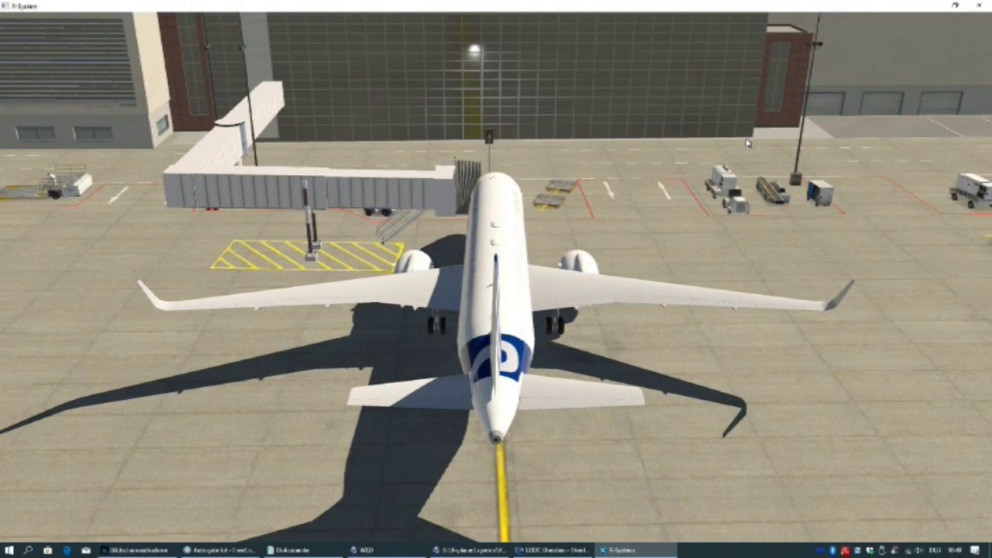
Release the parking brake from the cockpit, then return to the outside view.
{"action": "key", "text": "shift+9"}
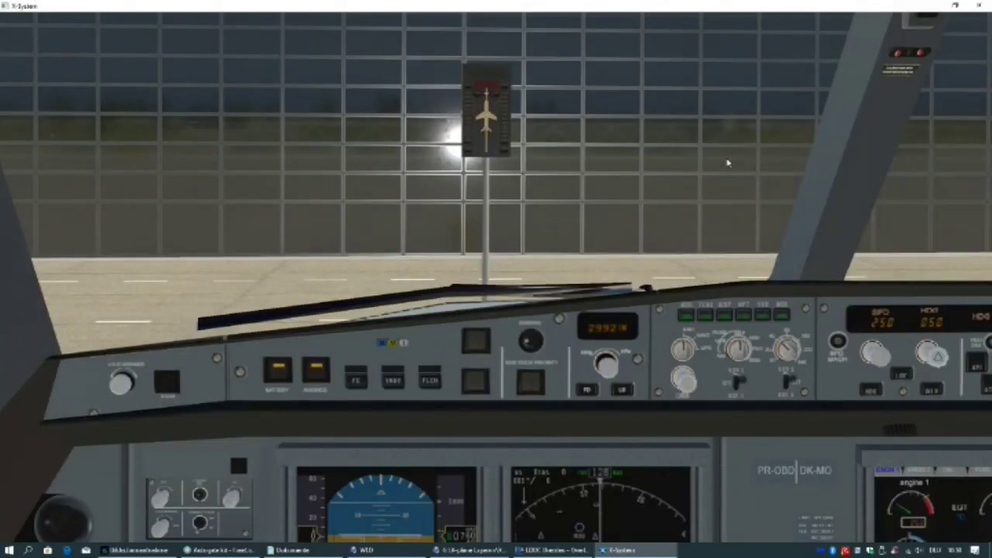
{"action": "key", "text": "period"}
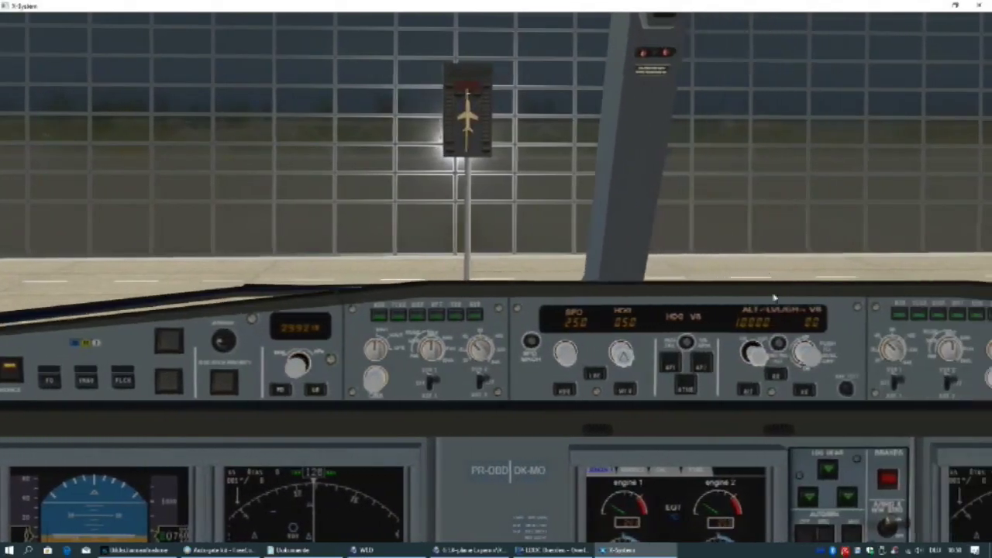
{"action": "key", "text": "period"}
{"action": "left_click", "coordinate": [827, 480]}
{"action": "key", "text": "shift+8"}
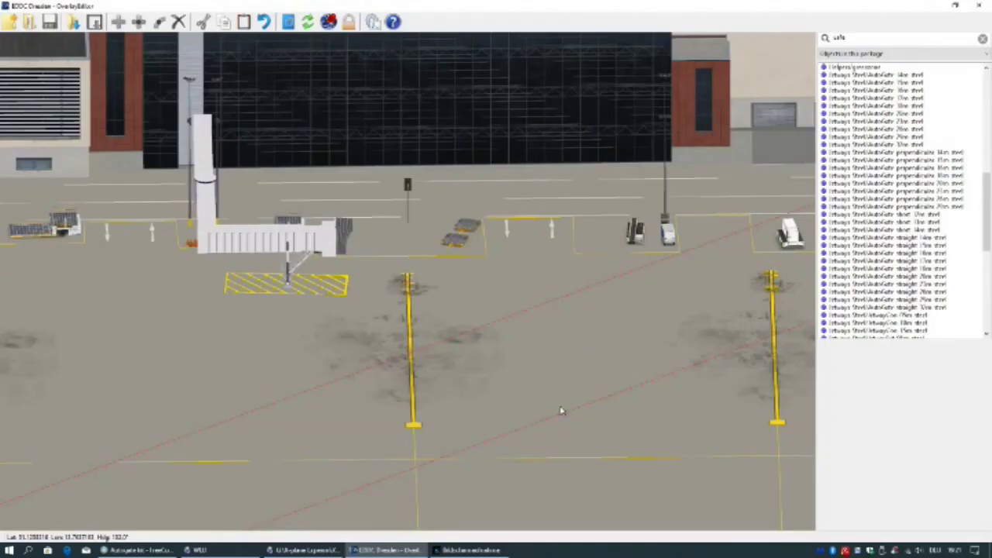
Pan the apron view right to centre the neighbouring stand's yellow lead-in line.
{"action": "key", "text": "Right"}
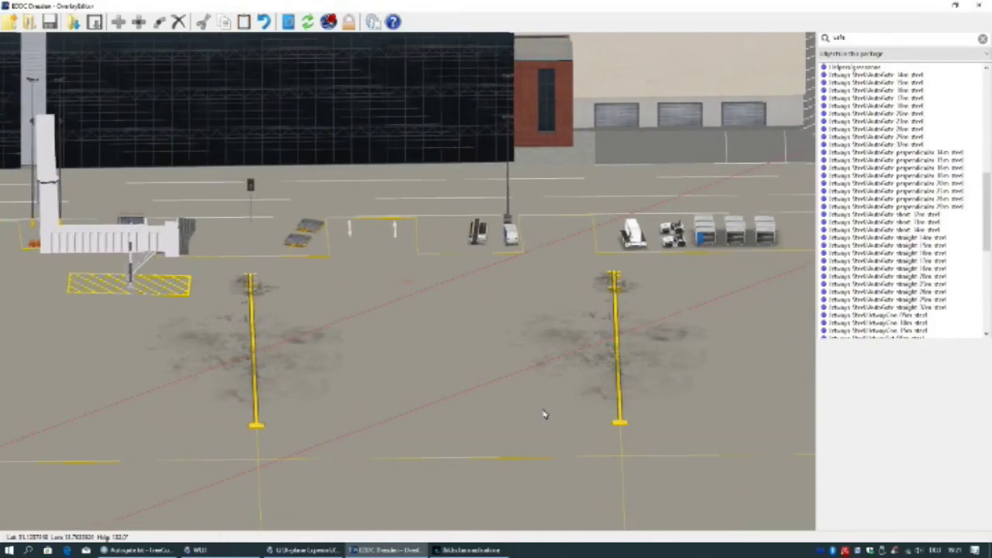
{"action": "key", "text": "Right"}
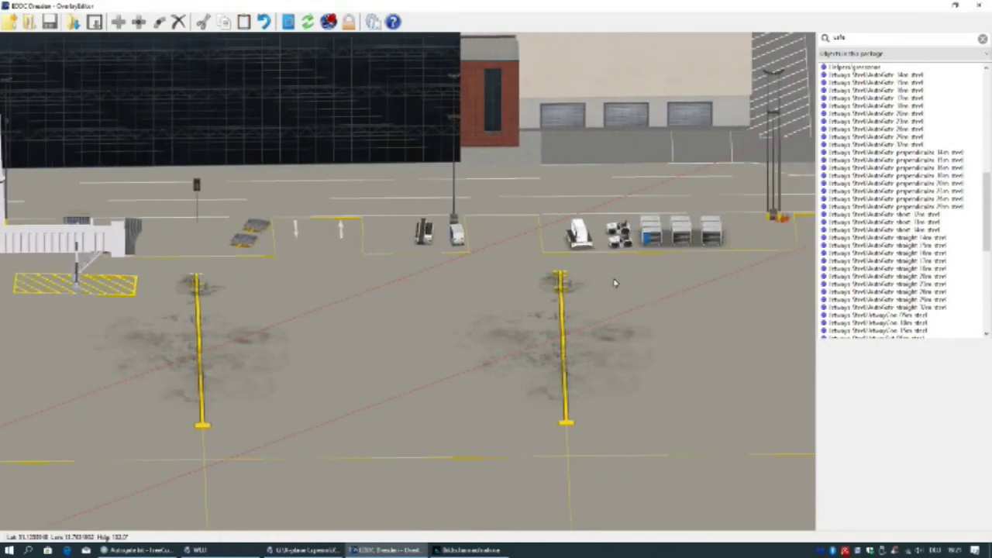
{"action": "key", "text": "Up"}
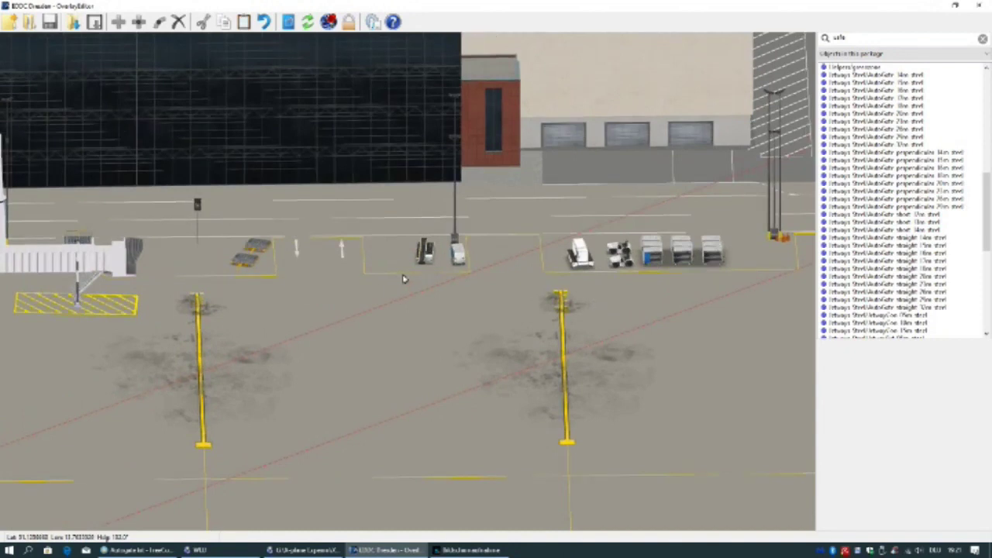
{"action": "key", "text": "Down"}
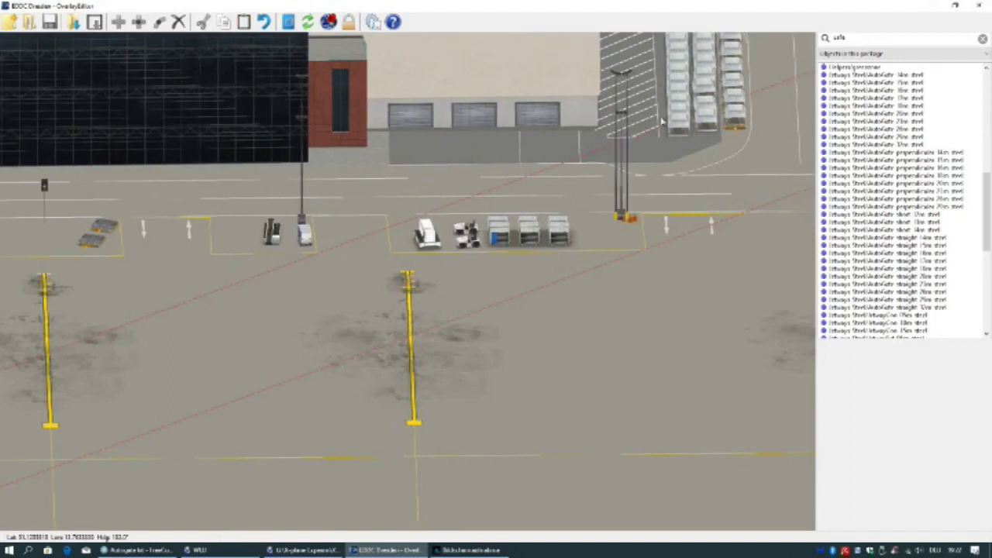
Search 'ltop' and place a StoppingPoint at the second stand's lead-in line.
{"action": "double_click", "coordinate": [853, 38]}
{"action": "type", "text": "l"}
{"action": "type", "text": "top"}
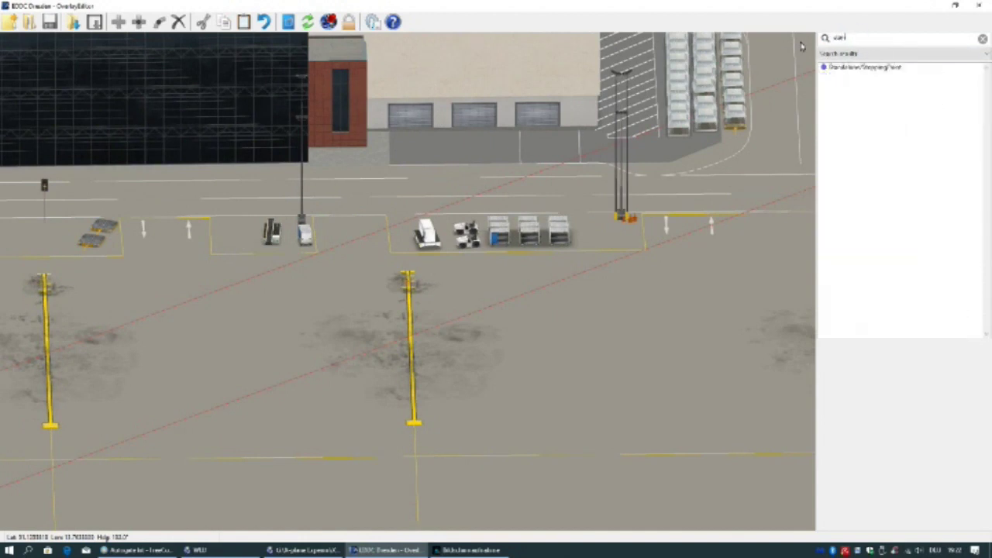
{"action": "left_click", "coordinate": [845, 69]}
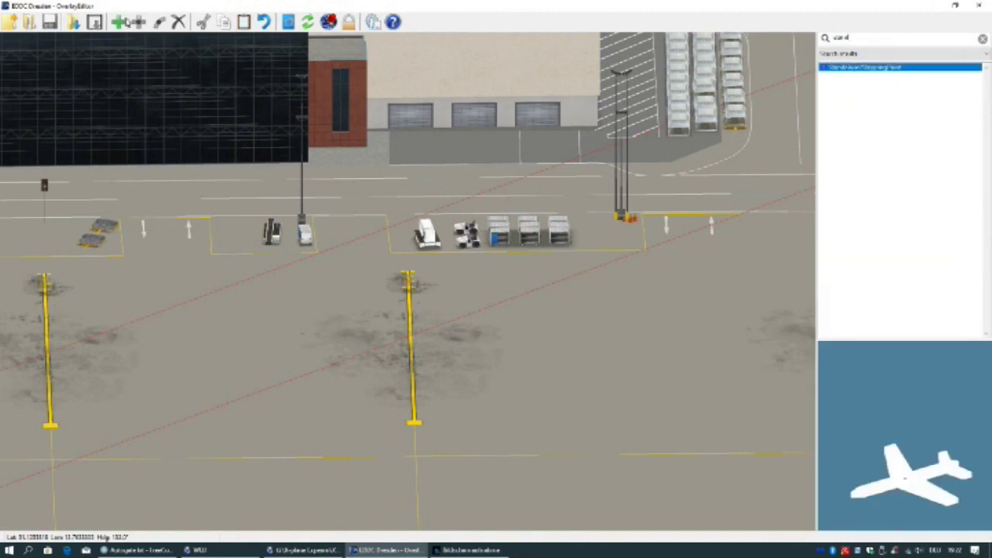
{"action": "left_click", "coordinate": [119, 23]}
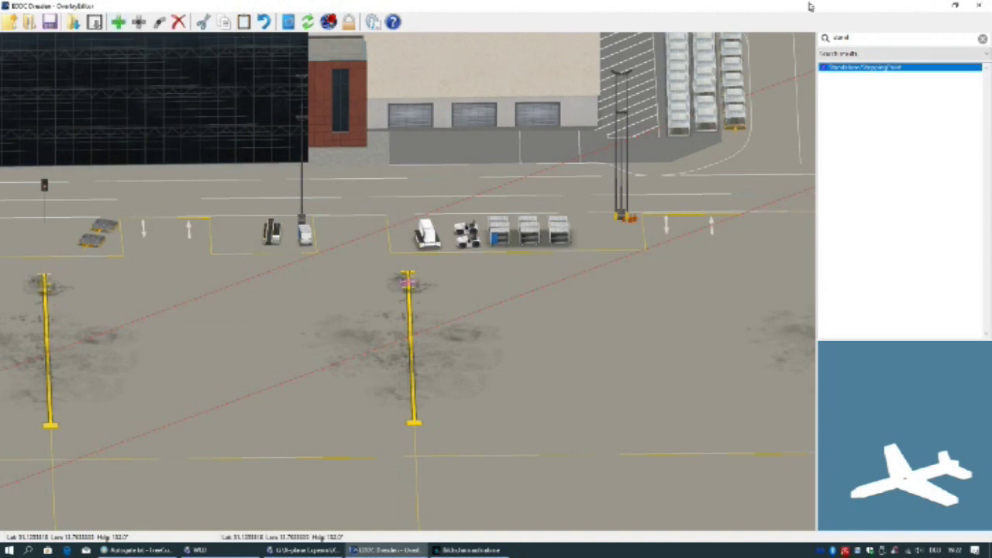
Search 'hold' and place the green gate helper on the second stand's marker.
{"action": "double_click", "coordinate": [856, 40]}
{"action": "type", "text": "ho"}
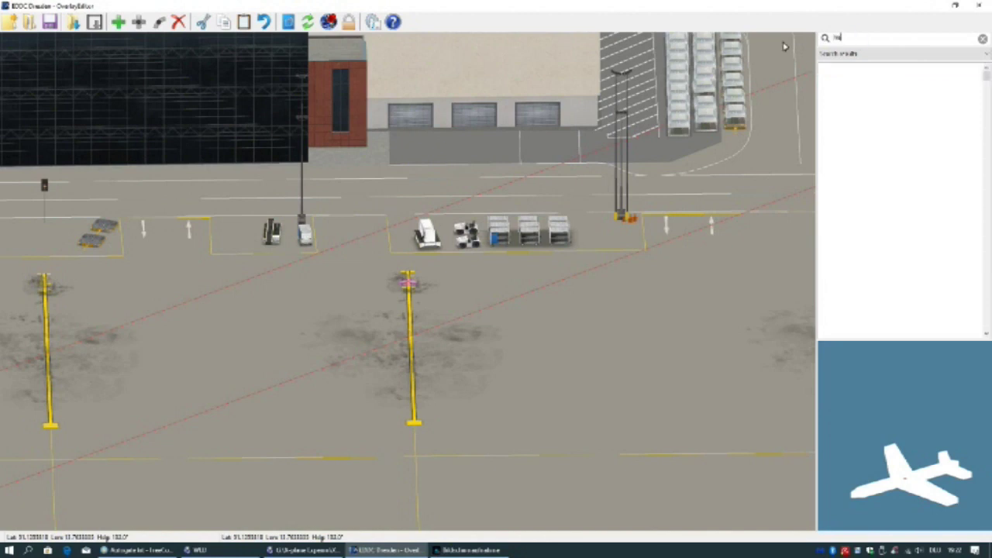
{"action": "type", "text": "lder"}
{"action": "left_click", "coordinate": [845, 68]}
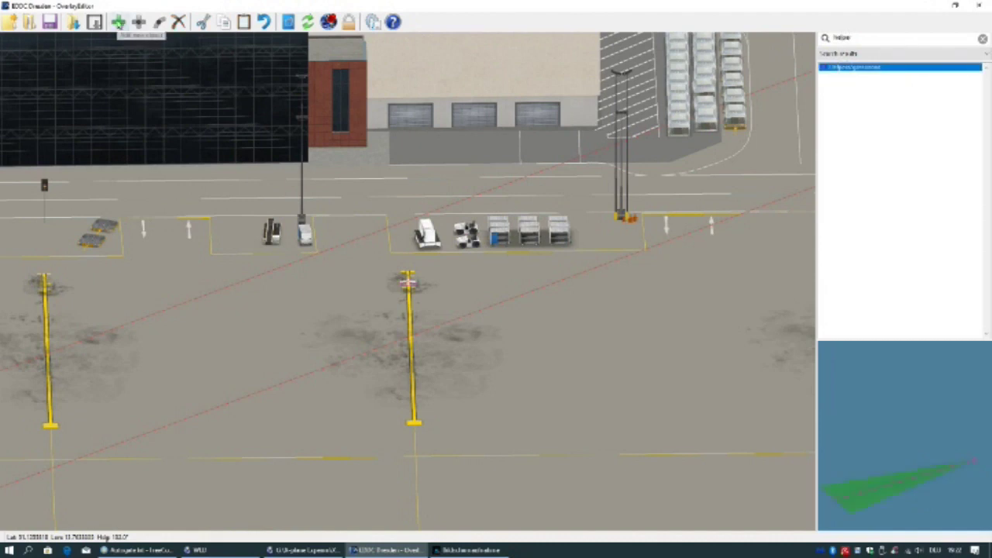
{"action": "left_click", "coordinate": [120, 23]}
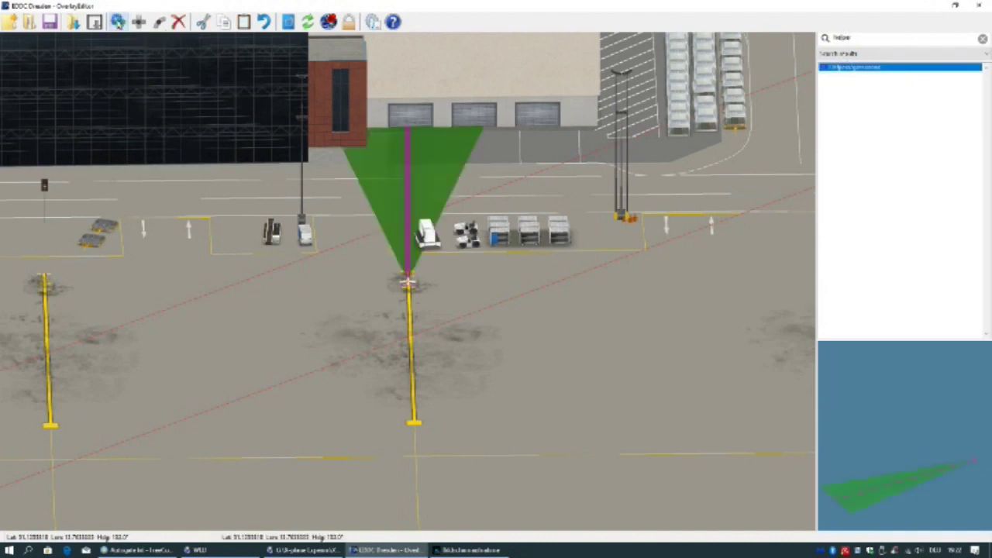
Search the object library for the DGS Marshaller and place it ahead of the second stand.
{"action": "double_click", "coordinate": [859, 39]}
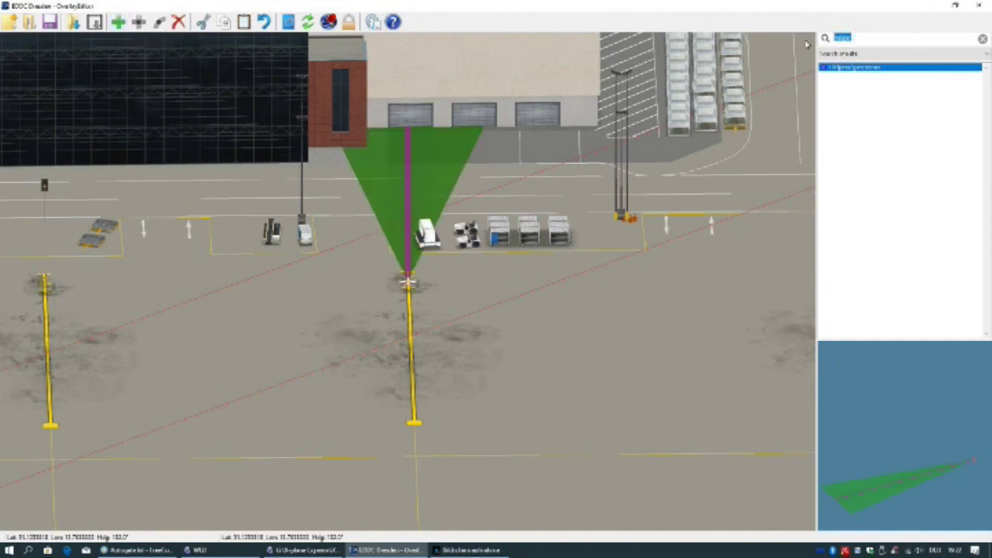
{"action": "type", "text": "4"}
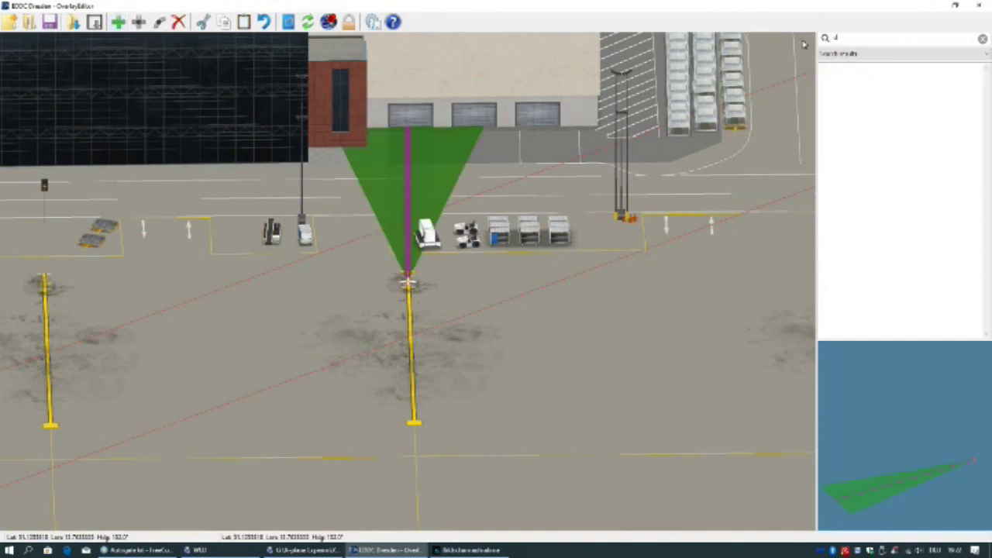
{"action": "type", "text": "g"}
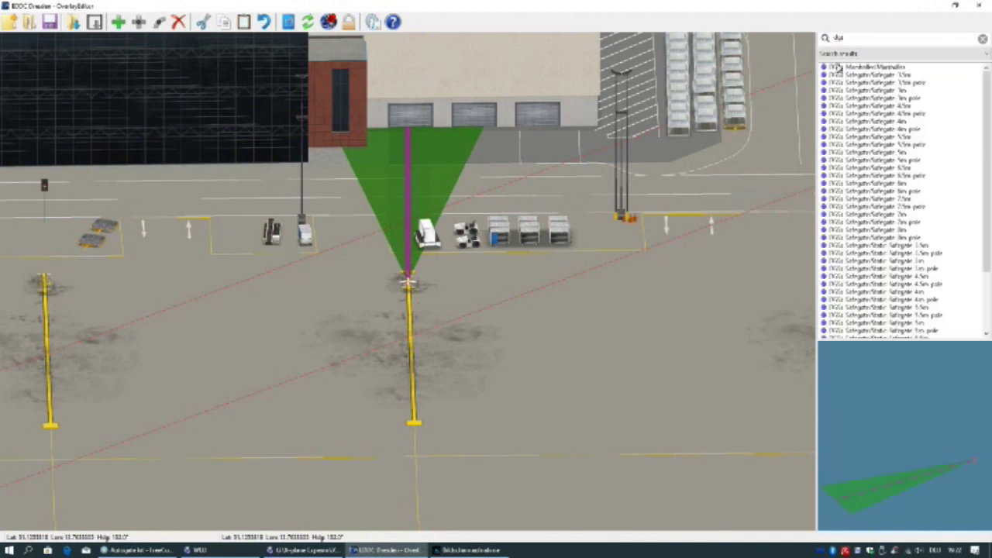
{"action": "type", "text": "s"}
{"action": "left_click", "coordinate": [867, 68]}
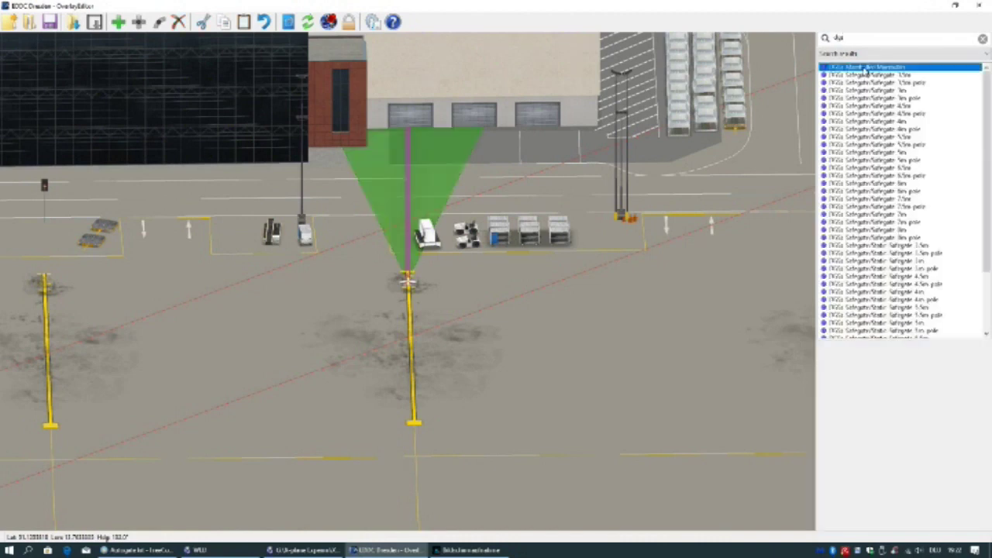
{"action": "left_click", "coordinate": [118, 23]}
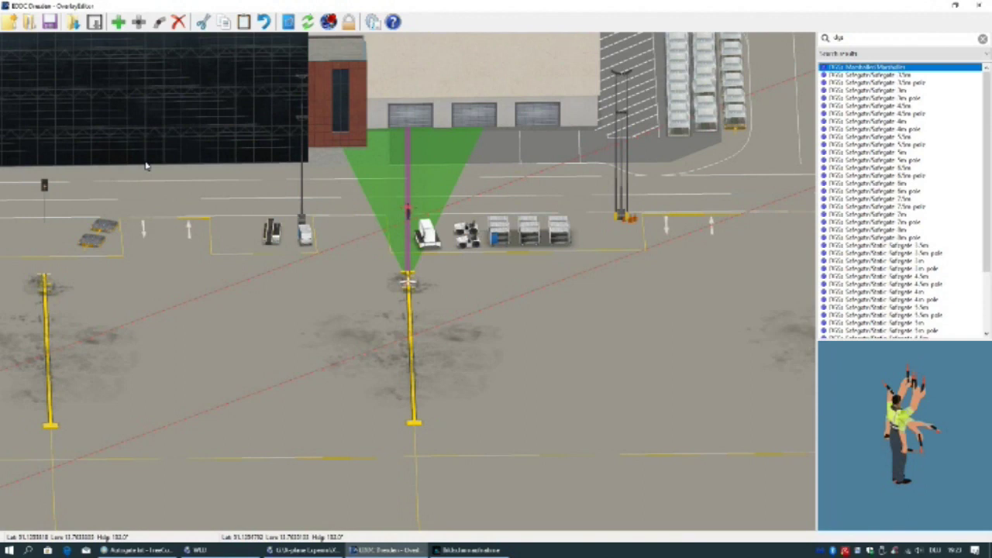
Save the scenery, then delete the green helper cone from the second stand.
{"action": "key", "text": "ctrl+s"}
{"action": "left_click", "coordinate": [442, 186]}
{"action": "left_click", "coordinate": [178, 22]}
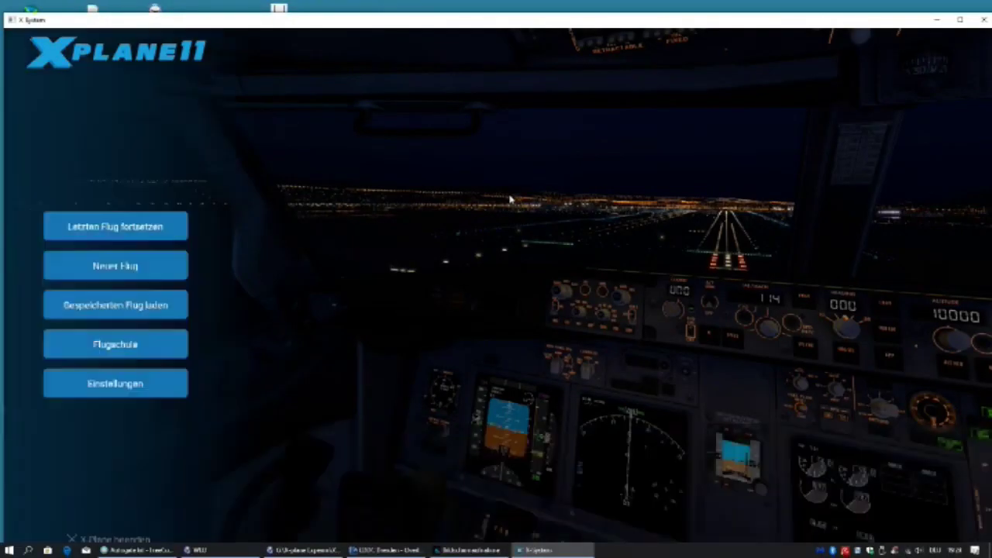
Start a new flight in the A320 neo at Dresden, keeping the current aircraft and airport.
{"action": "left_click", "coordinate": [126, 277]}
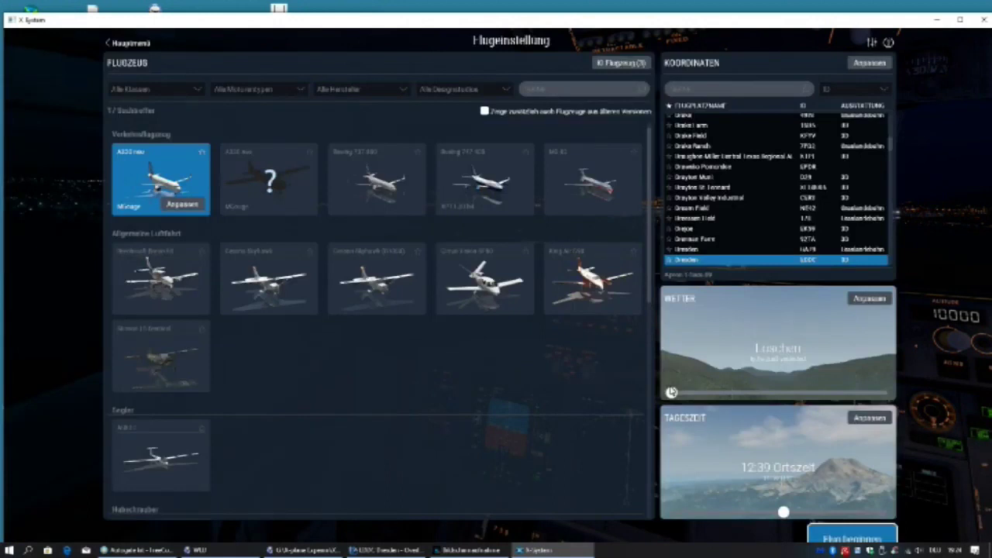
{"action": "left_click", "coordinate": [850, 539]}
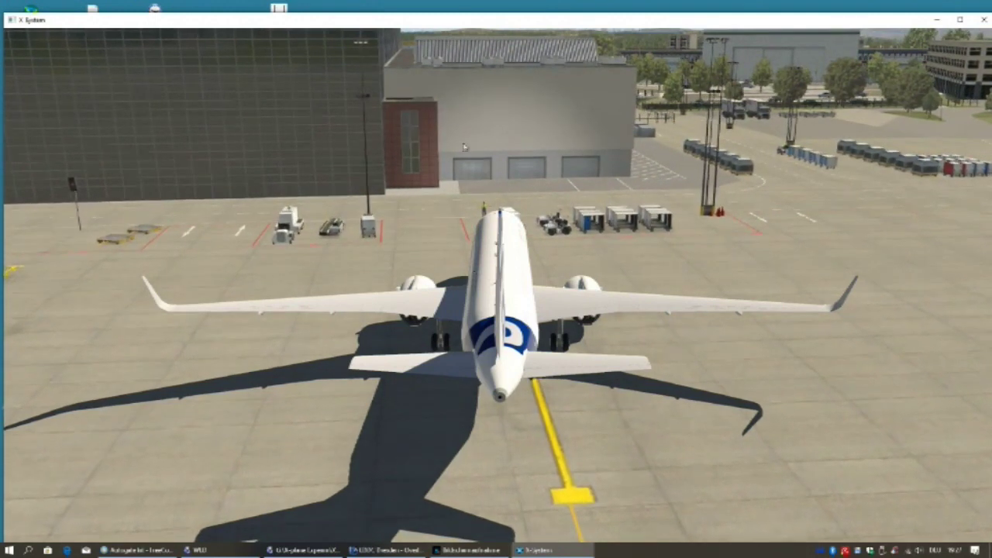
Zoom the external camera closer to the A320 to check the marshaller standing ahead of it.
{"action": "scroll", "coordinate": [432, 215], "scroll_direction": "up", "scroll_amount": 5}
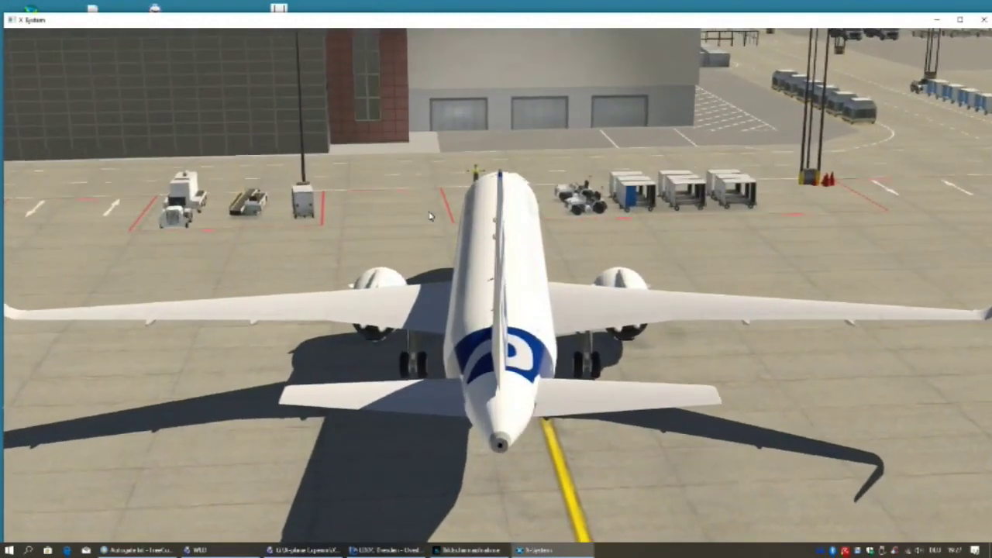